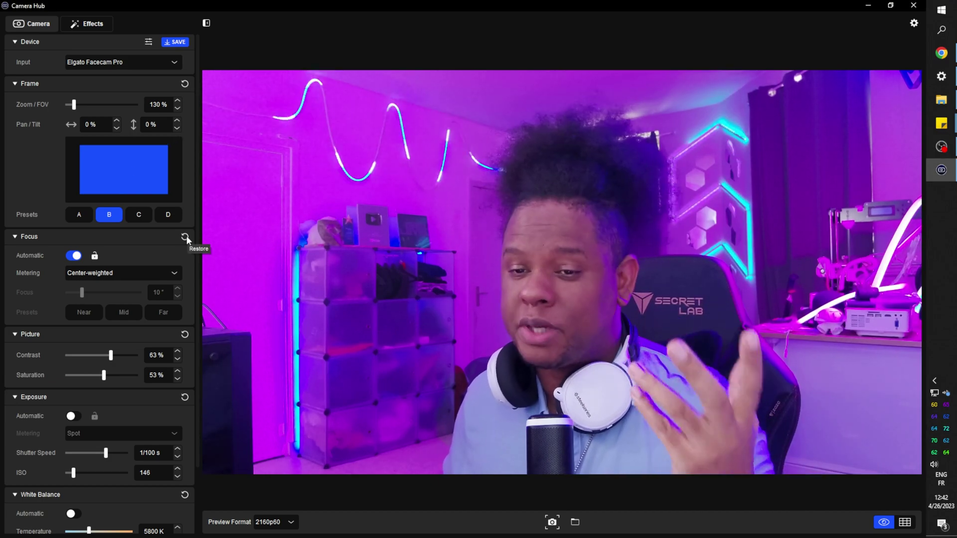
# Restore the picture and exposure panels to defaults with automatic exposure and white balance
pyautogui.click(185, 335)
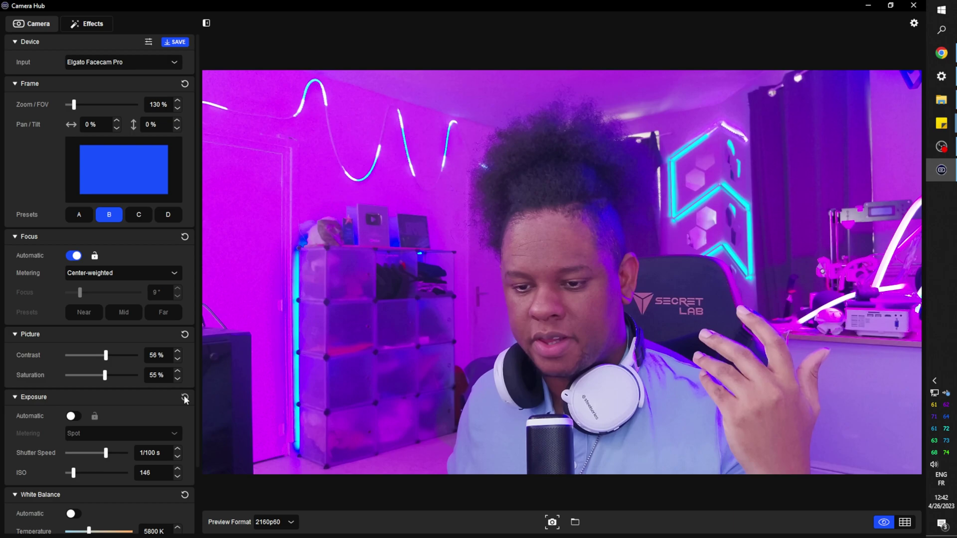
pyautogui.click(185, 396)
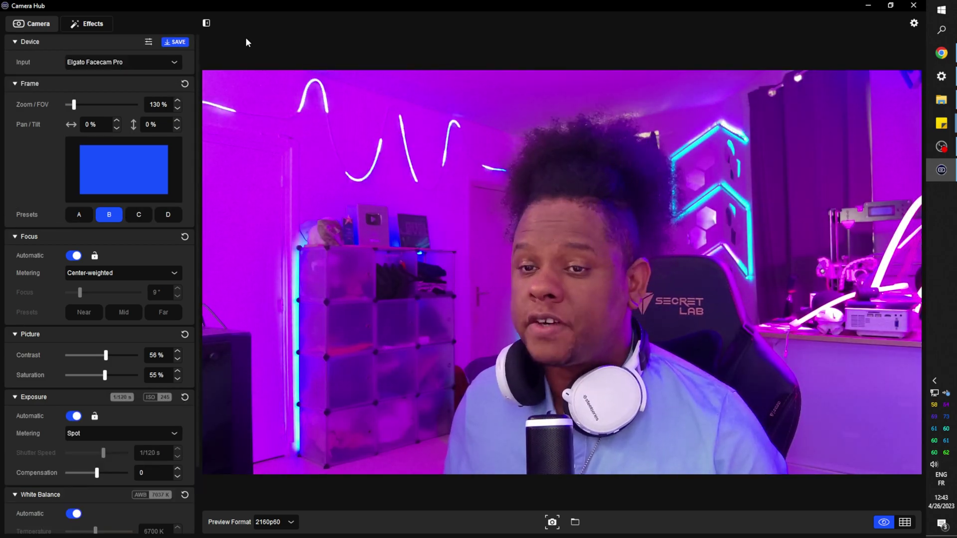
# Check the Facecam Pro firmware from device settings and confirm it is up to date
pyautogui.click(148, 42)
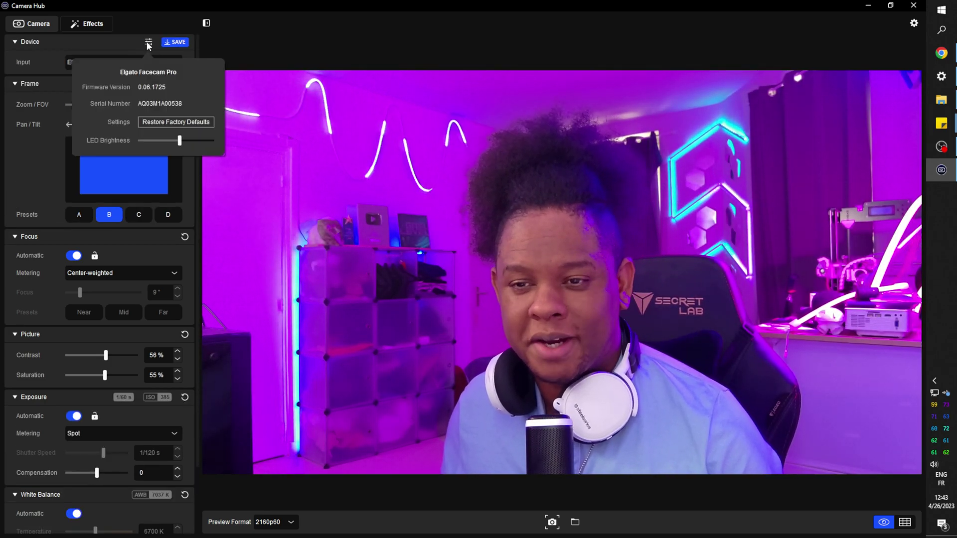
pyautogui.click(107, 44)
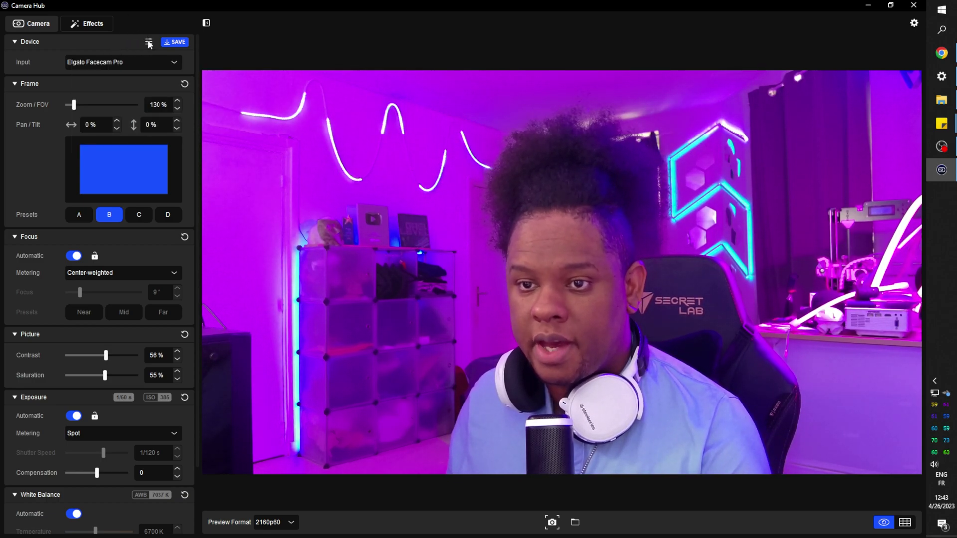
pyautogui.click(148, 42)
pyautogui.click(196, 90)
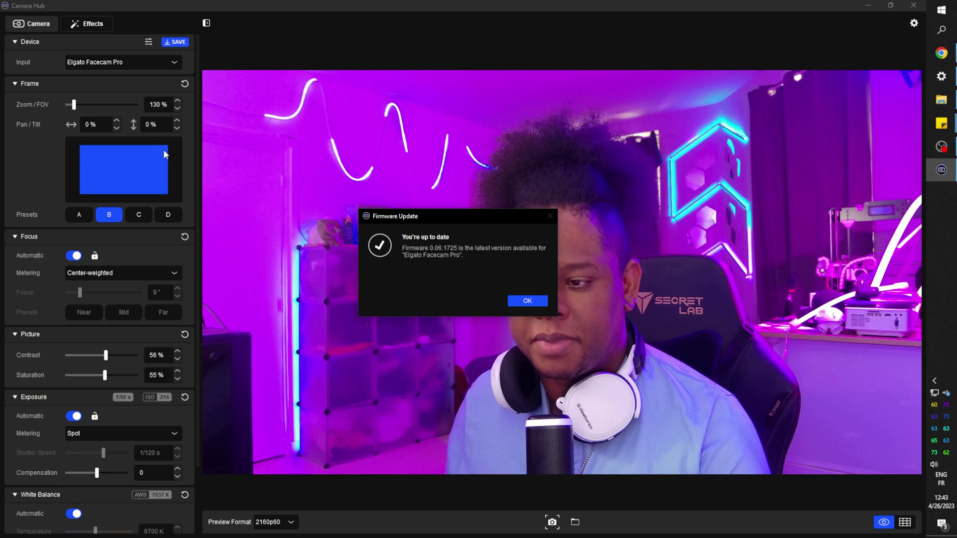
pyautogui.click(541, 304)
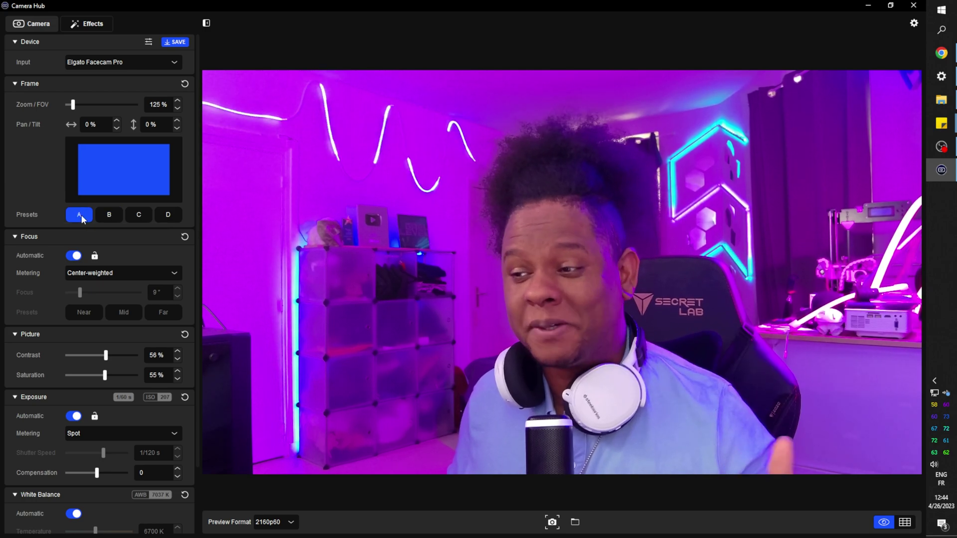
# Cycle through framing presets A to D, panning slightly, and return to the 130% preset
pyautogui.click(80, 215)
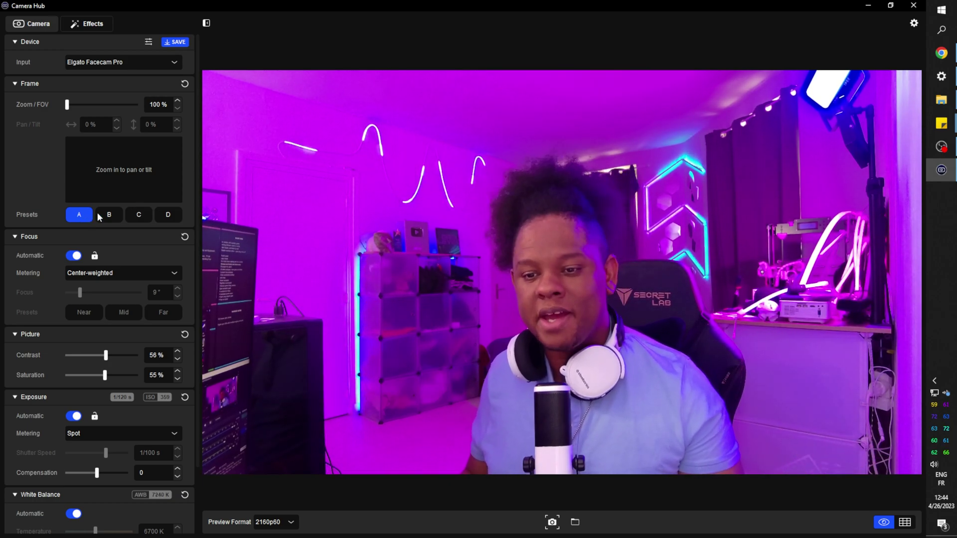
pyautogui.click(102, 218)
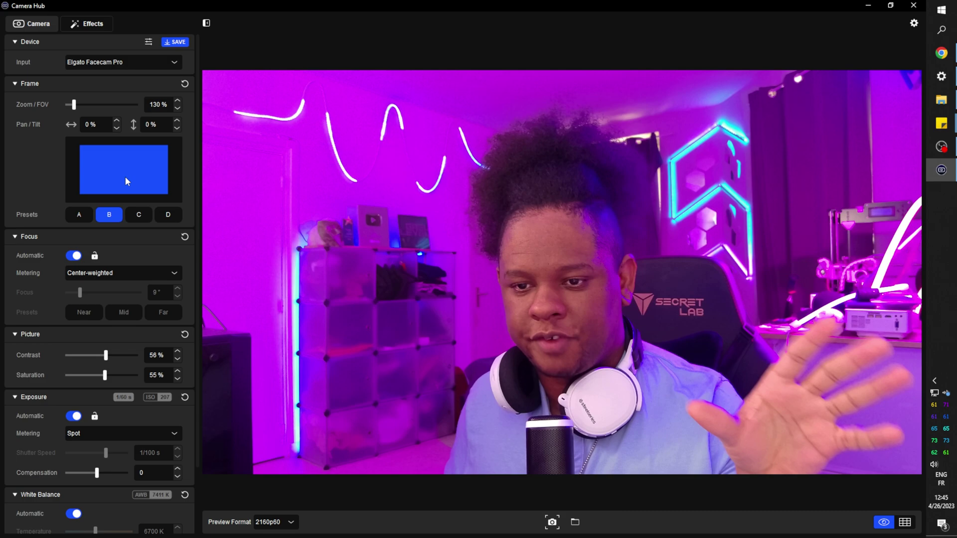
pyautogui.moveTo(121, 169)
pyautogui.mouseDown()
pyautogui.moveTo(141, 164)
pyautogui.moveTo(137, 175)
pyautogui.moveTo(112, 179)
pyautogui.moveTo(113, 157)
pyautogui.moveTo(137, 166)
pyautogui.moveTo(127, 170)
pyautogui.mouseUp()
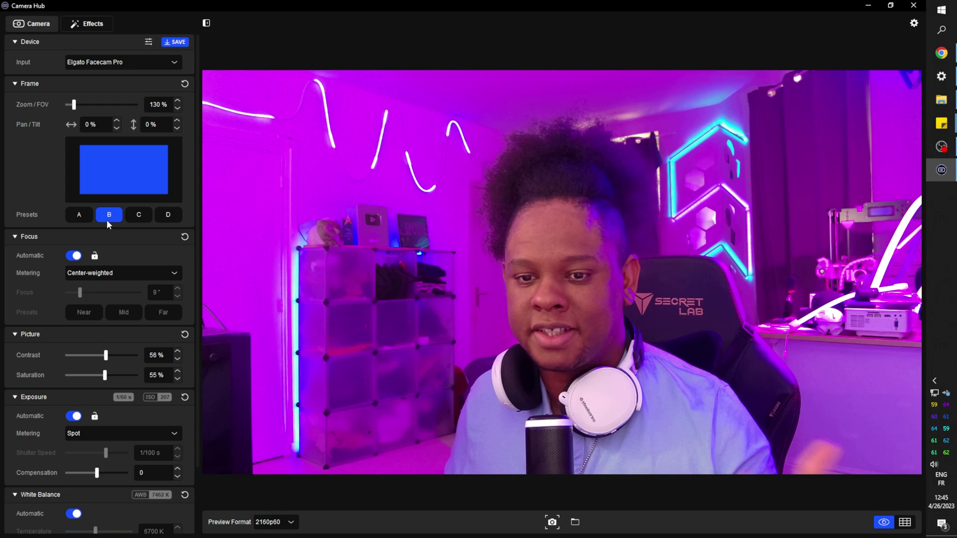
pyautogui.click(139, 215)
pyautogui.click(170, 215)
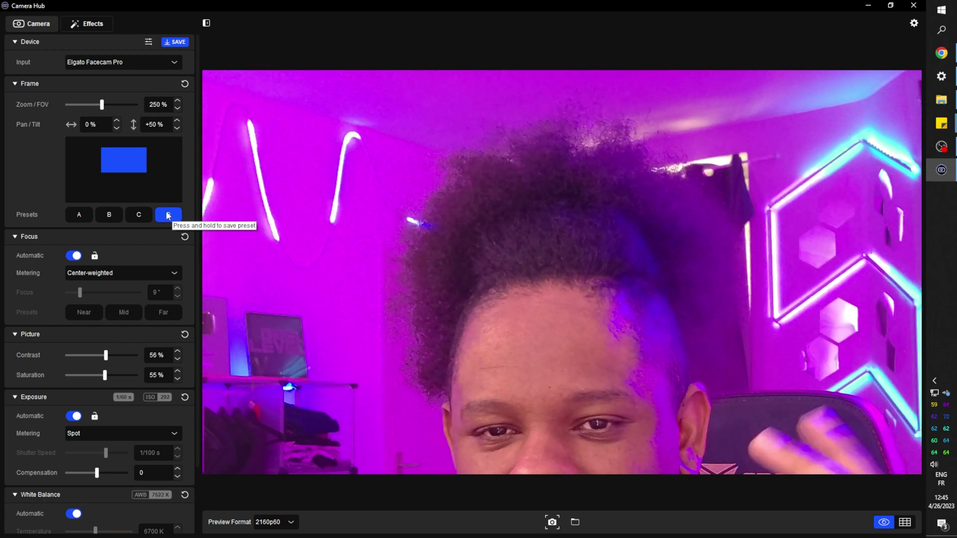
pyautogui.click(118, 216)
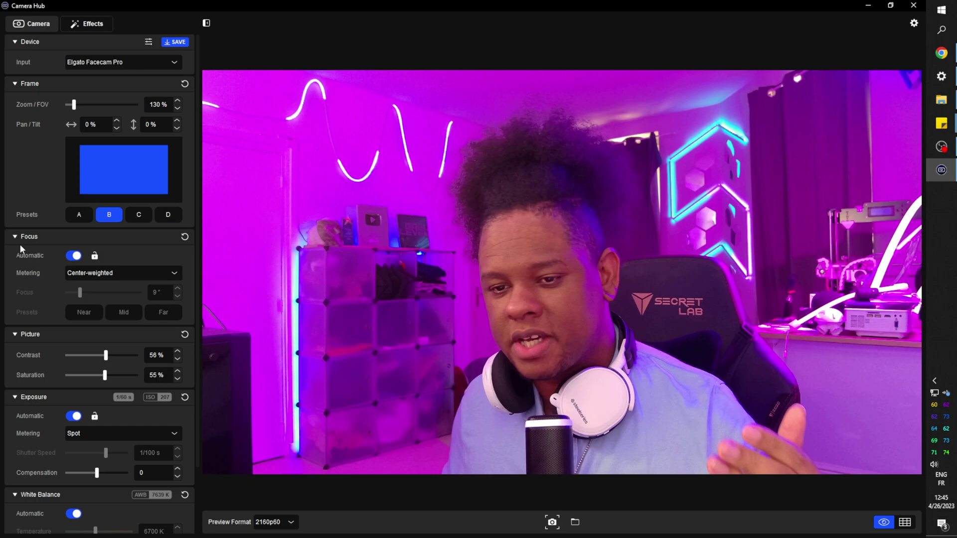
# Pan and zoom the framing toward 250%, then recall the centred 130% preset again
pyautogui.moveTo(113, 171)
pyautogui.mouseDown()
pyautogui.moveTo(97, 165)
pyautogui.moveTo(147, 160)
pyautogui.moveTo(147, 175)
pyautogui.moveTo(131, 174)
pyautogui.mouseUp()
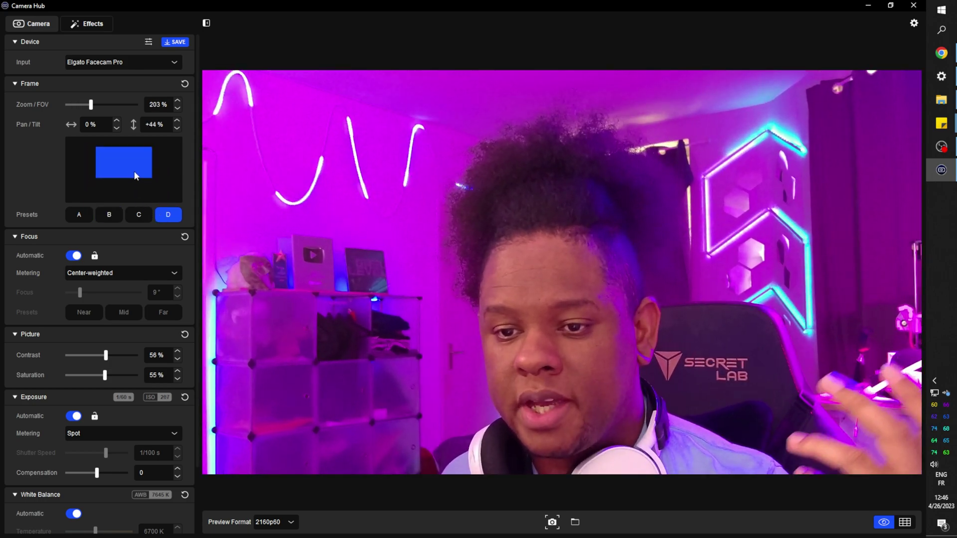
pyautogui.scroll(5, 133, 169)
pyautogui.moveTo(134, 167); pyautogui.dragTo(109, 173)
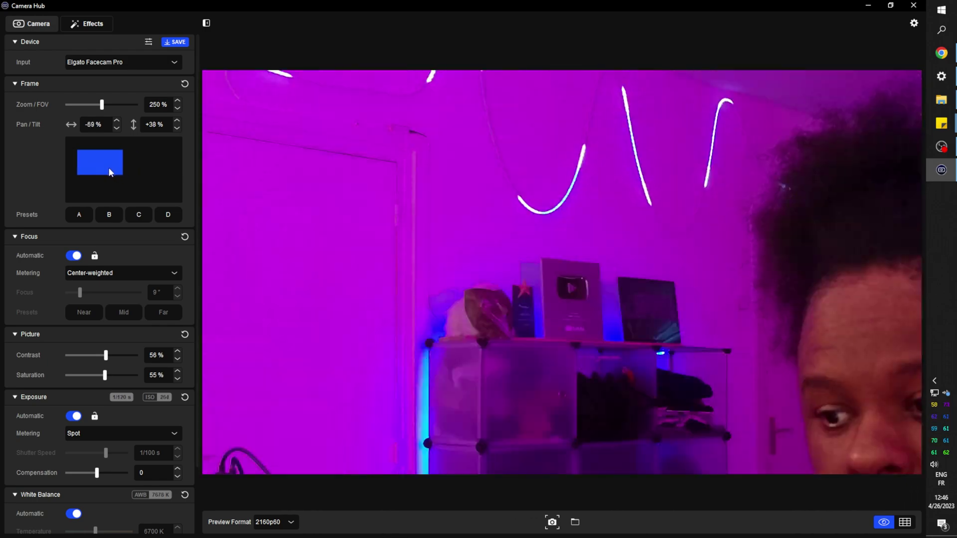
pyautogui.click(108, 215)
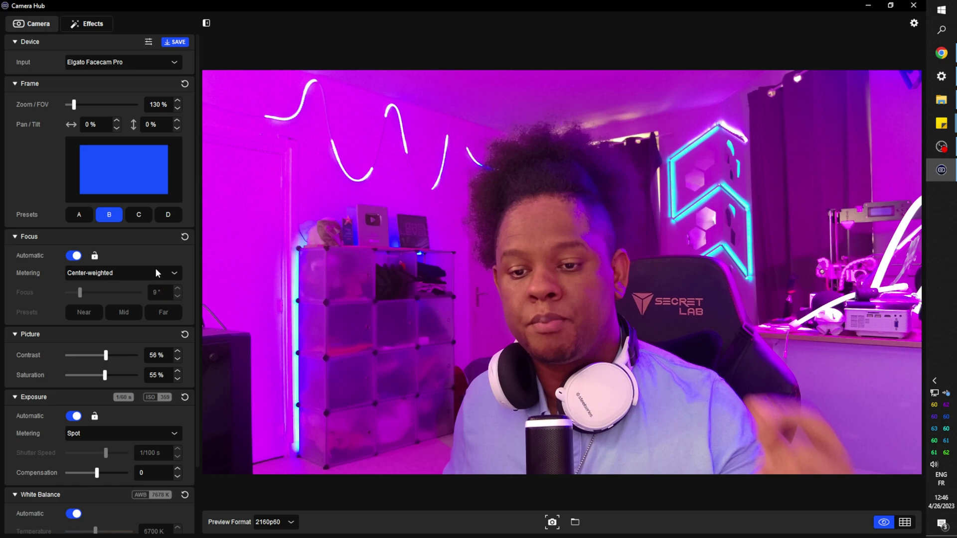
pyautogui.click(156, 273)
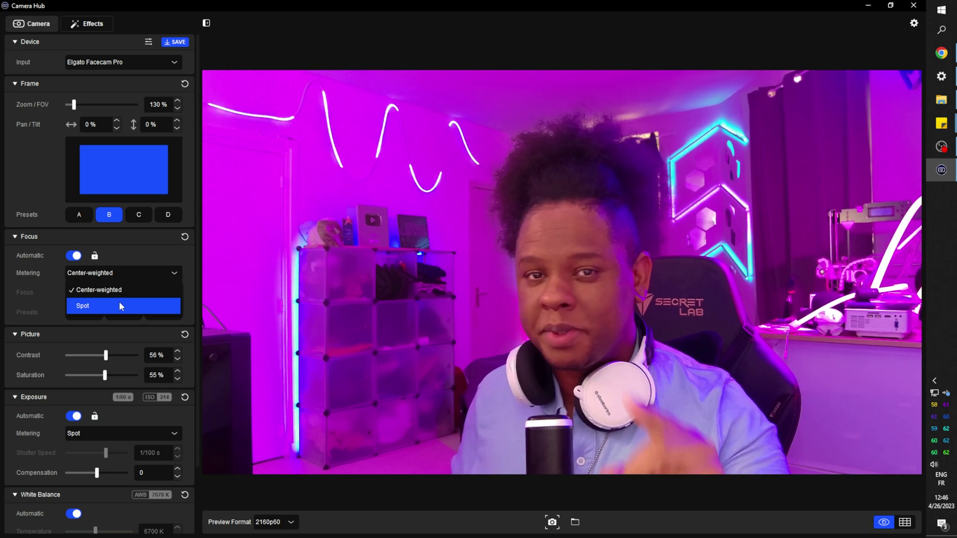
pyautogui.click(119, 303)
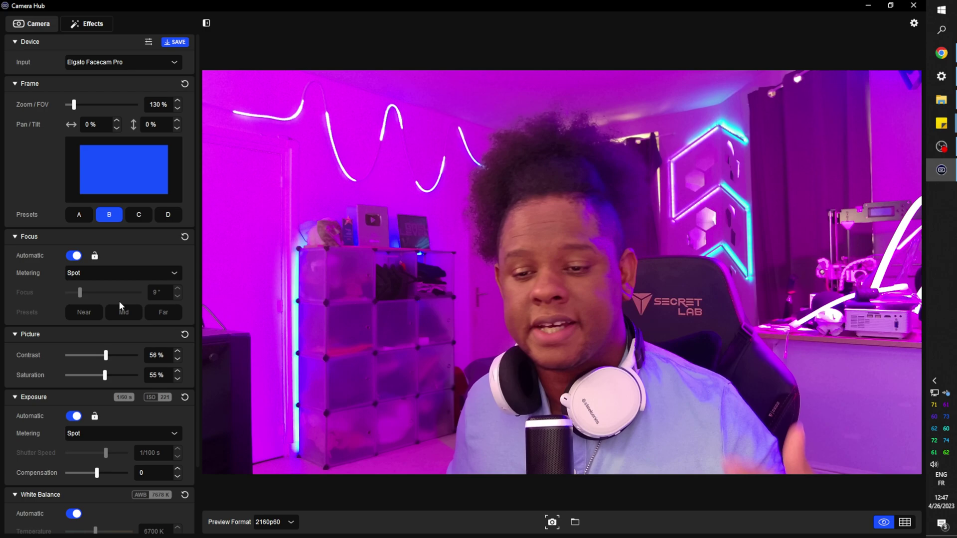
pyautogui.click(115, 276)
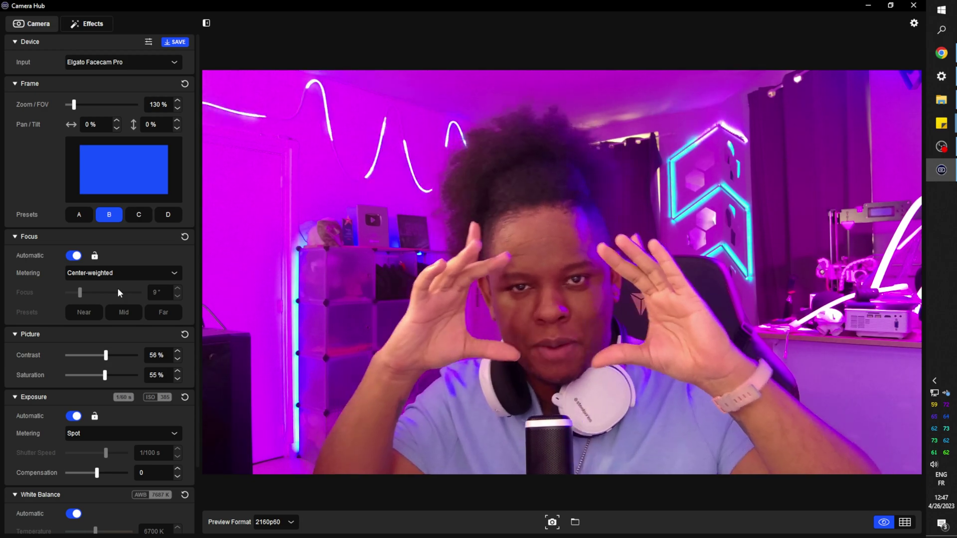
pyautogui.click(74, 256)
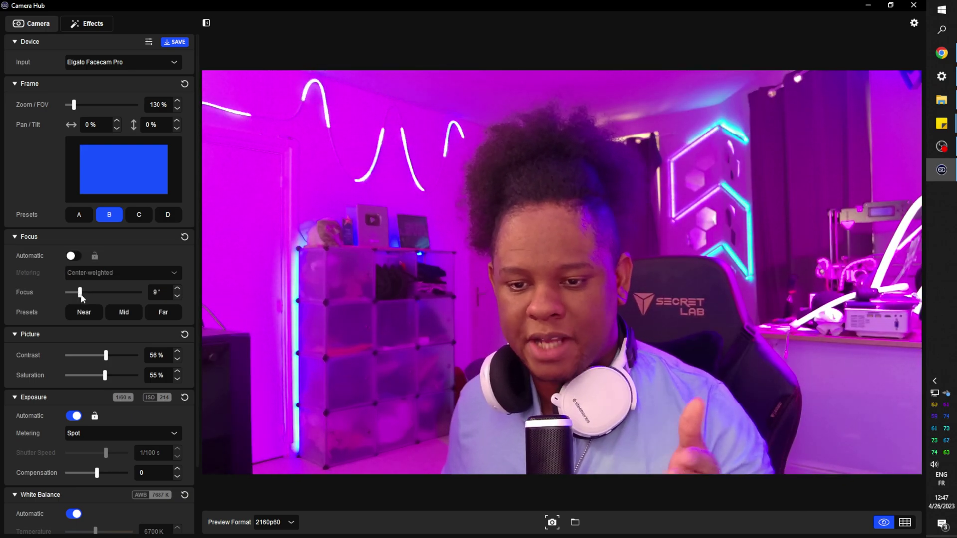
pyautogui.moveTo(66, 294)
pyautogui.mouseDown()
pyautogui.moveTo(87, 296)
pyautogui.moveTo(82, 305)
pyautogui.mouseUp()
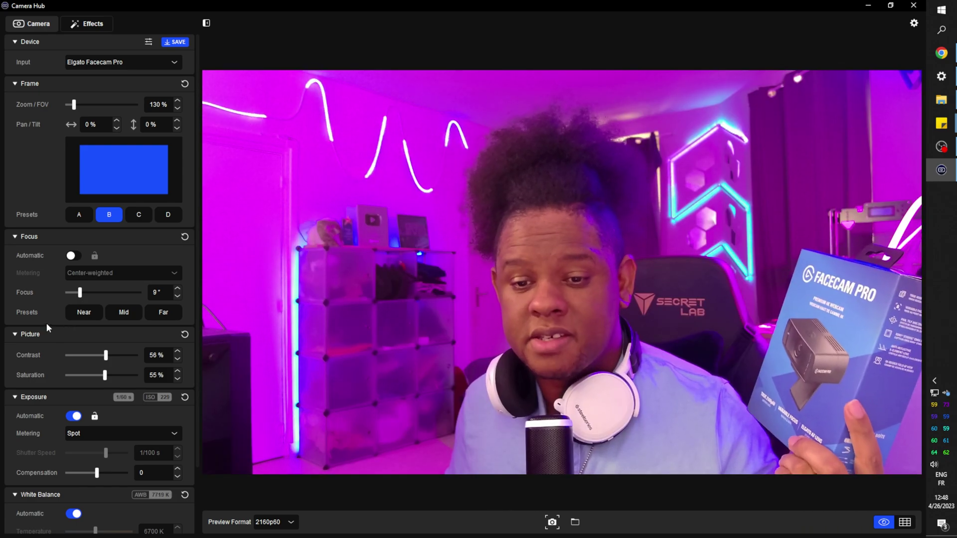
pyautogui.click(79, 314)
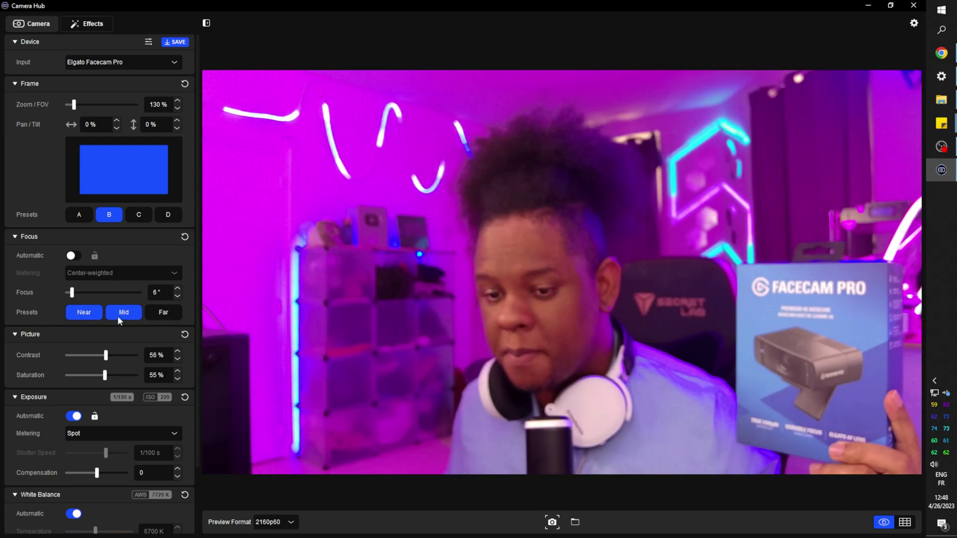
pyautogui.click(118, 316)
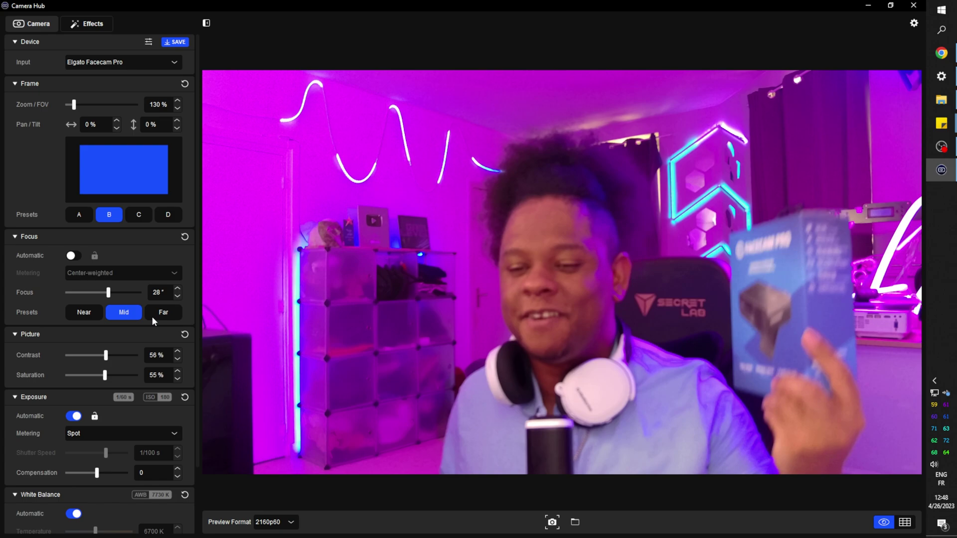
pyautogui.click(152, 316)
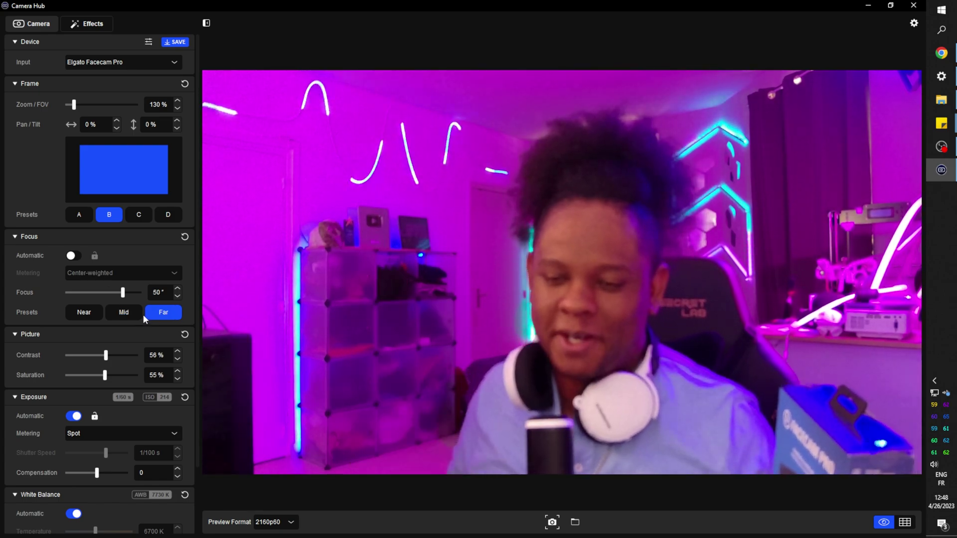
pyautogui.moveTo(123, 293); pyautogui.dragTo(82, 294)
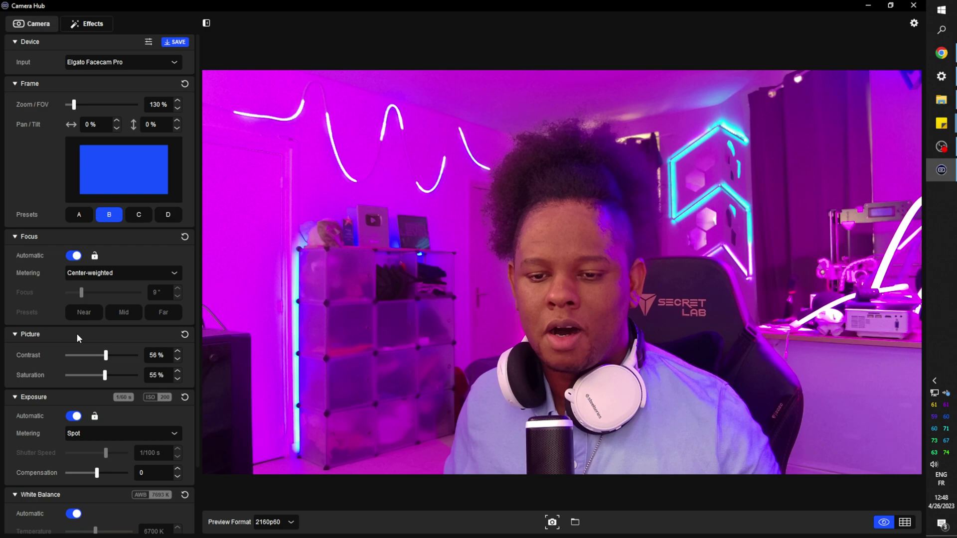
pyautogui.scroll(-1, 34, 355)
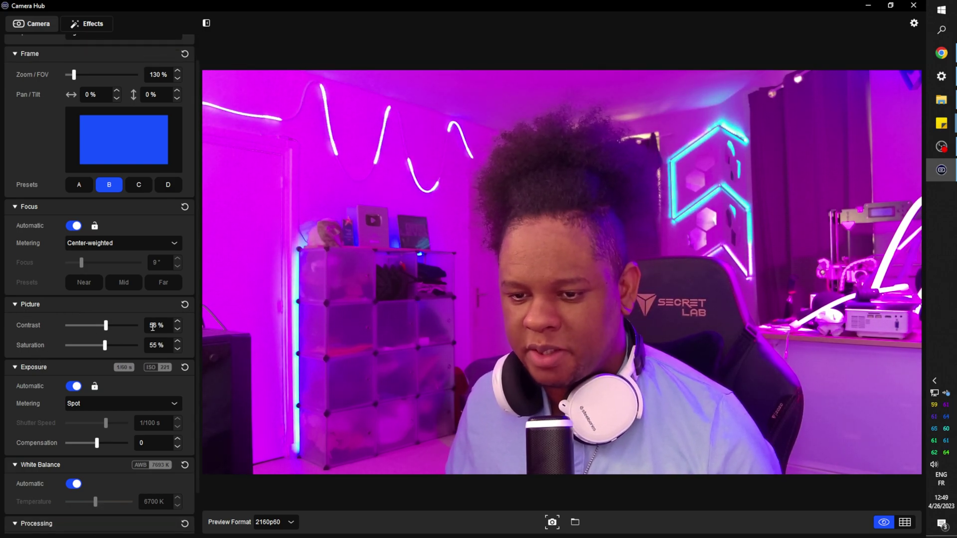
pyautogui.write('50')
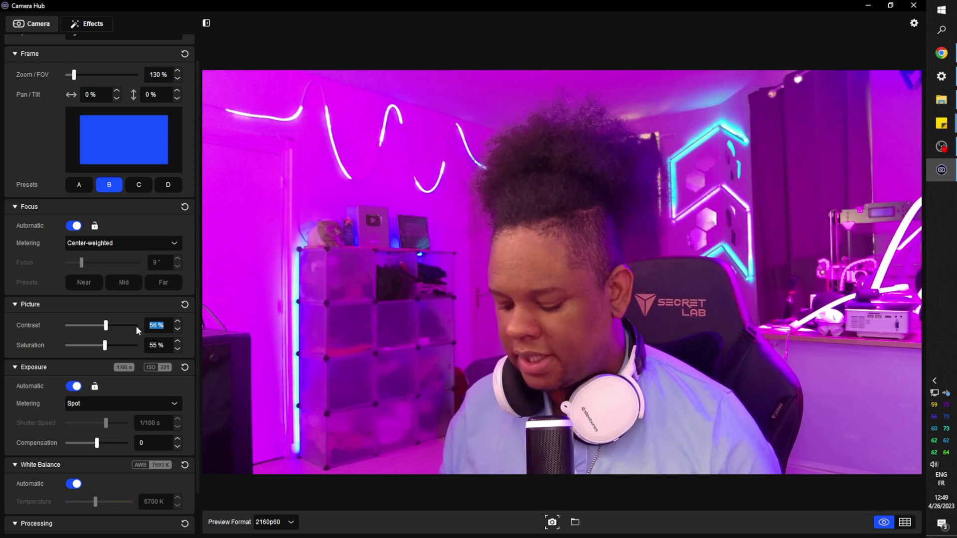
# Raise contrast and saturation slightly, then drop saturation to 0 for a greyscale preview
pyautogui.press('Return')
pyautogui.scroll(-5, 168, 346)
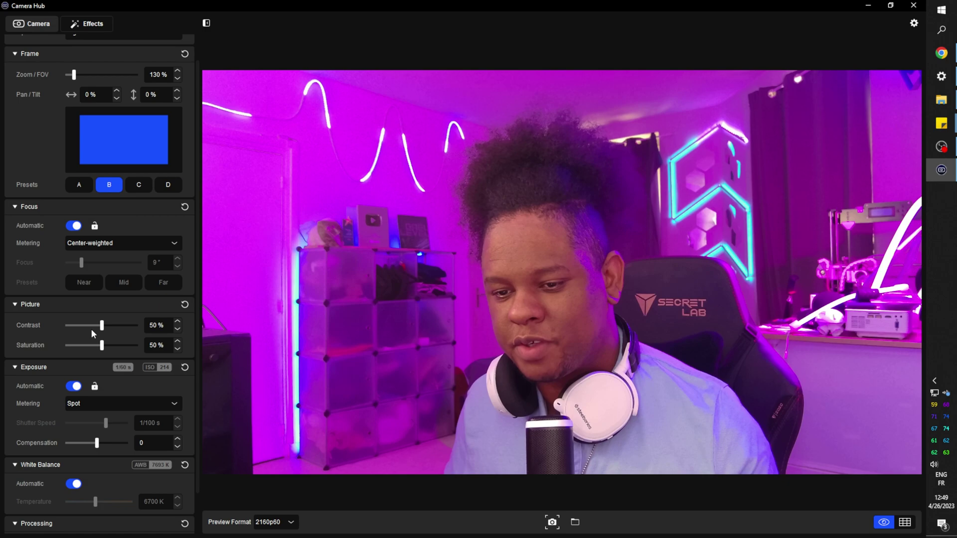
pyautogui.click(103, 326)
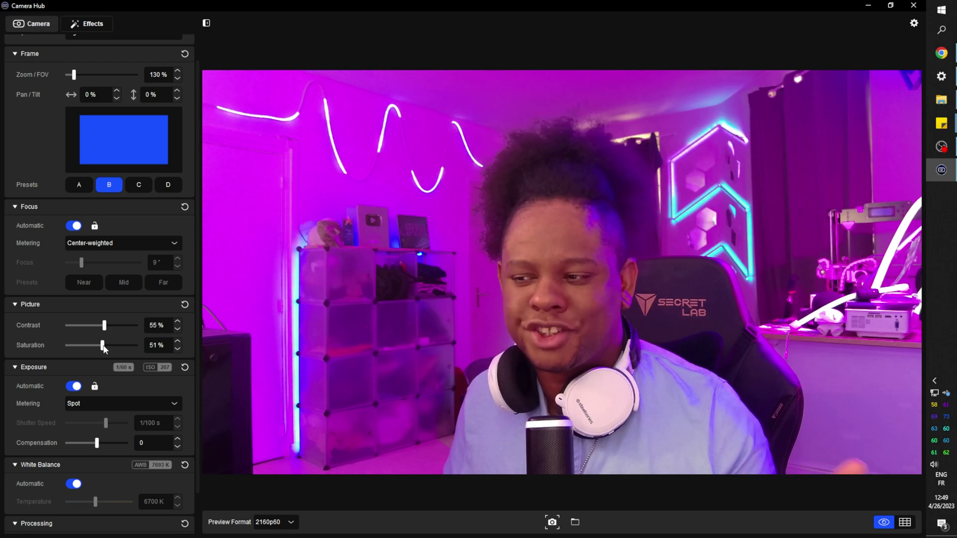
pyautogui.click(103, 345)
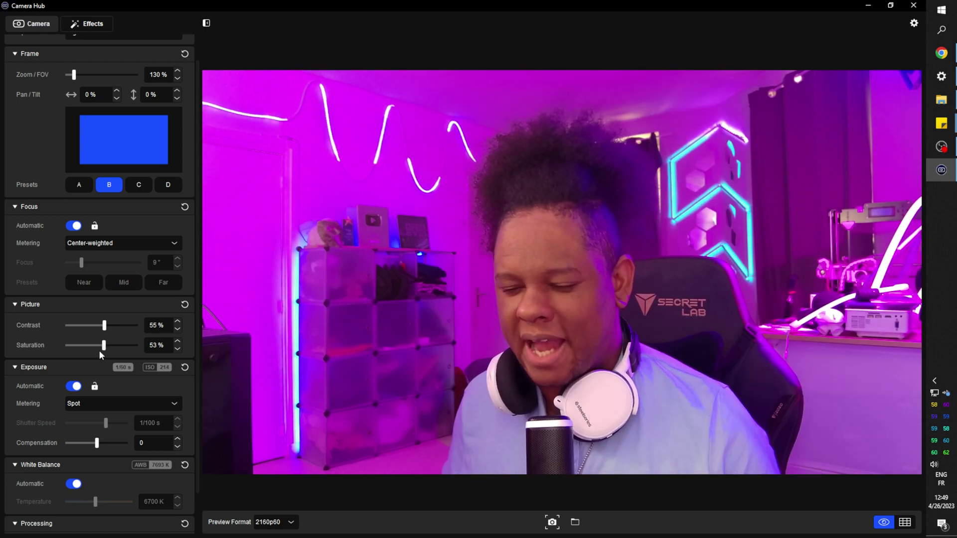
pyautogui.moveTo(100, 351); pyautogui.dragTo(99, 350)
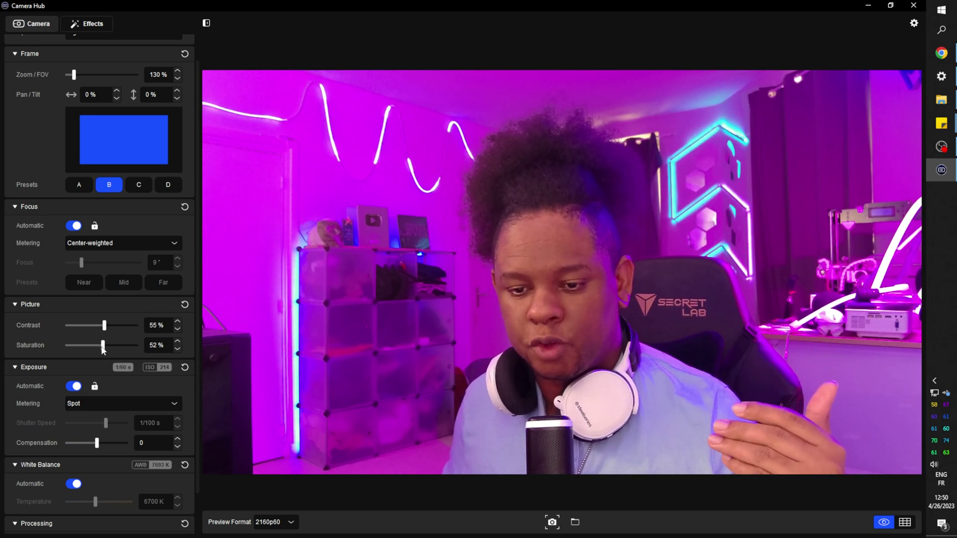
pyautogui.moveTo(101, 349); pyautogui.dragTo(55, 350)
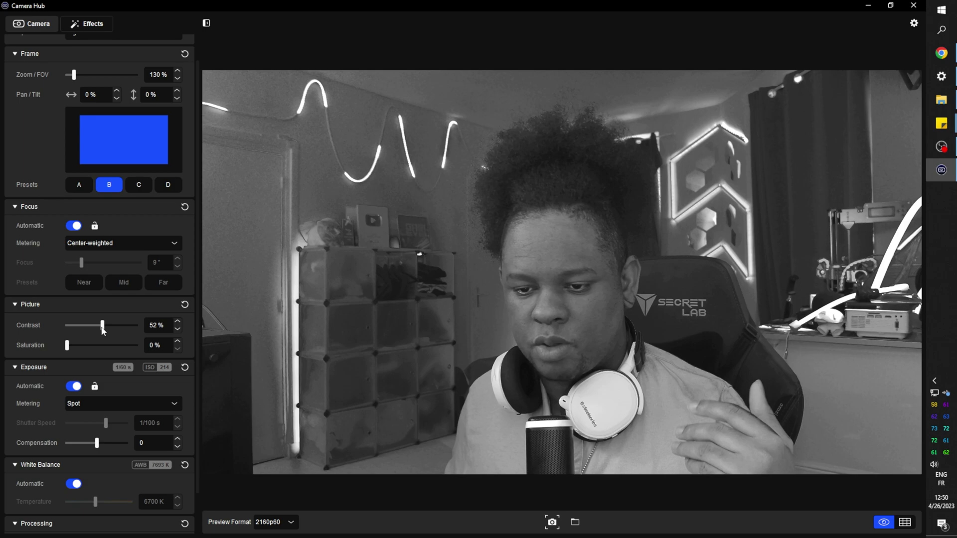
# Settle contrast at 55% and restore saturation to 52% for full colour
pyautogui.moveTo(102, 330); pyautogui.dragTo(104, 332)
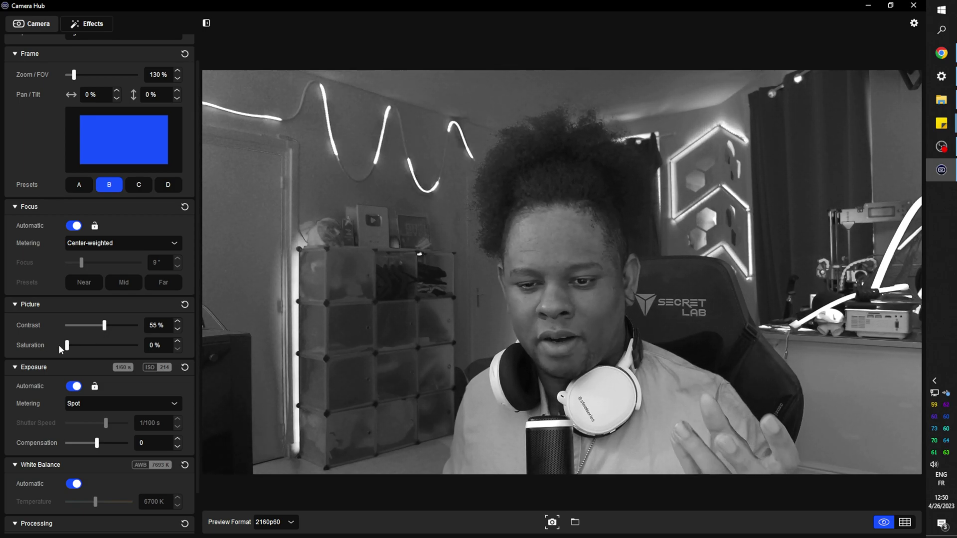
pyautogui.moveTo(87, 345); pyautogui.dragTo(102, 348)
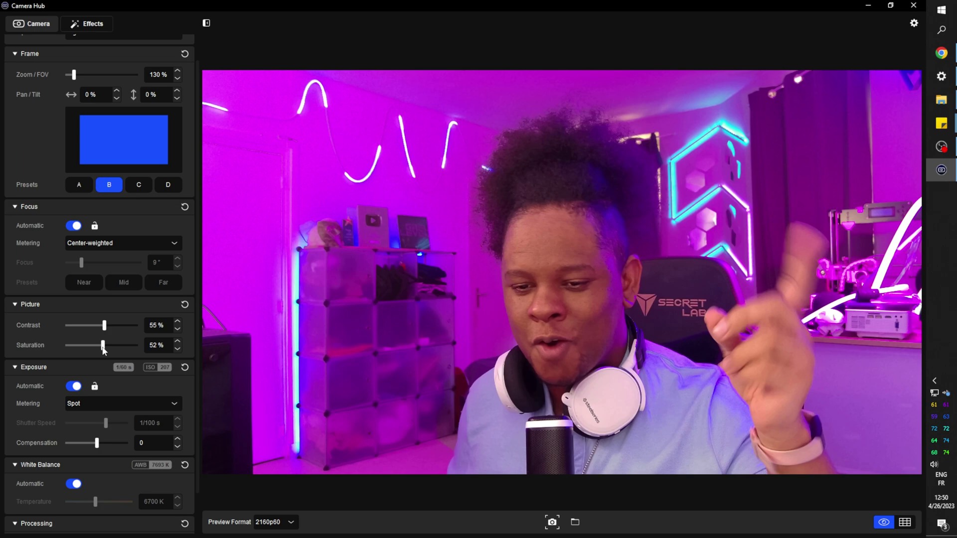
pyautogui.scroll(-1, 34, 385)
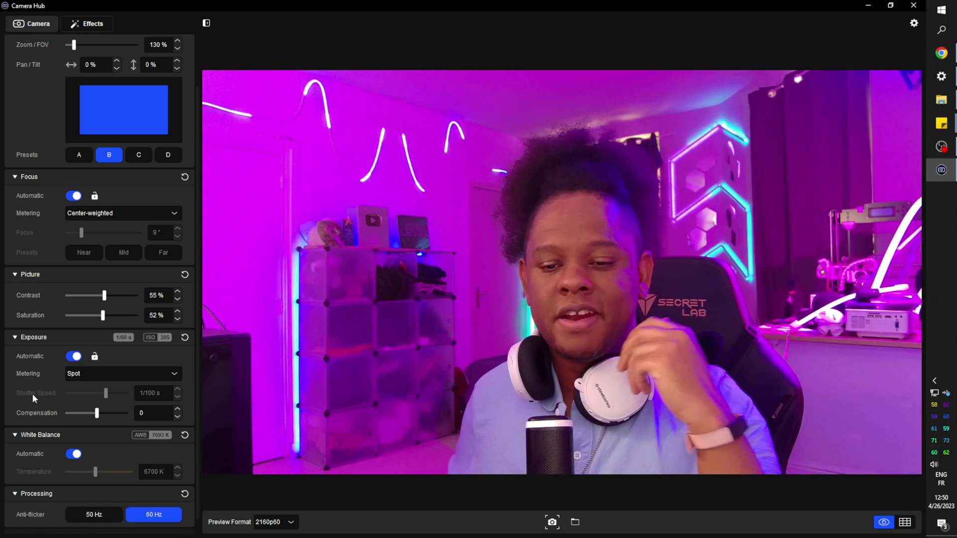
pyautogui.scroll(-1, 33, 394)
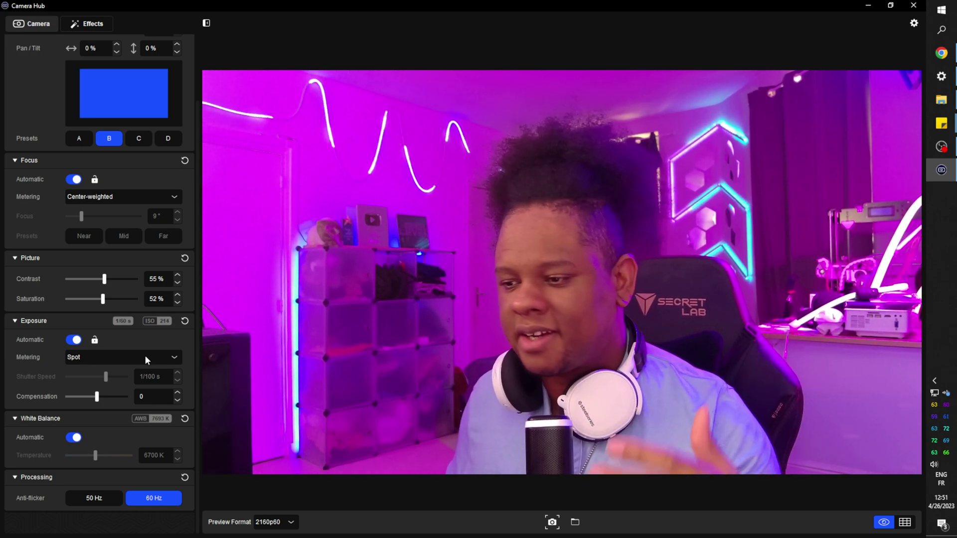
# Try Center-weighted and Average metering, return to Spot, and switch exposure to manual
pyautogui.click(145, 358)
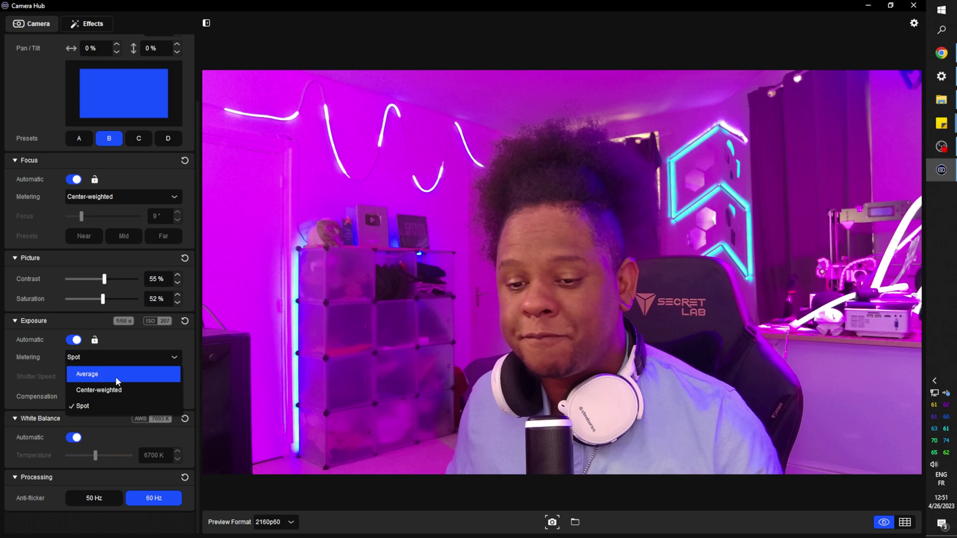
pyautogui.click(122, 390)
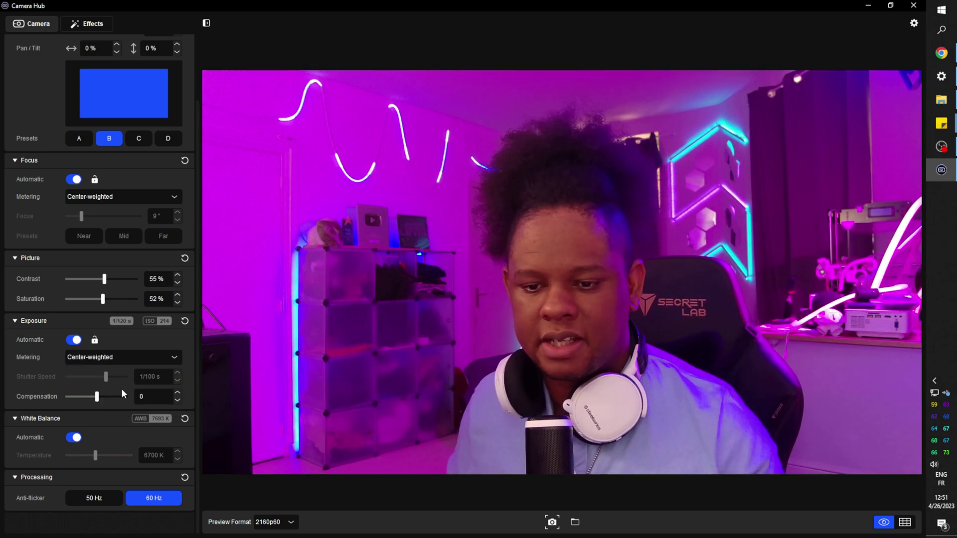
pyautogui.click(114, 354)
pyautogui.click(112, 370)
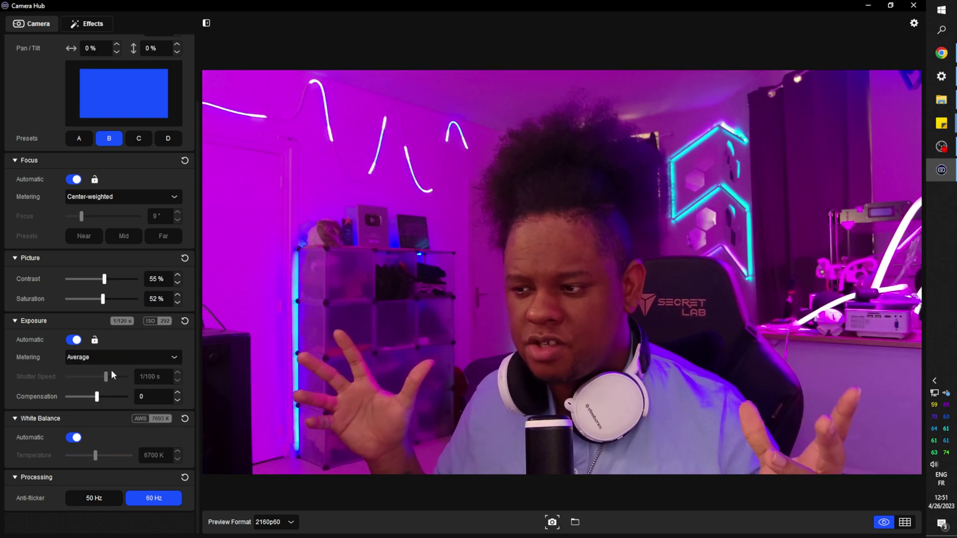
pyautogui.click(113, 357)
pyautogui.click(97, 406)
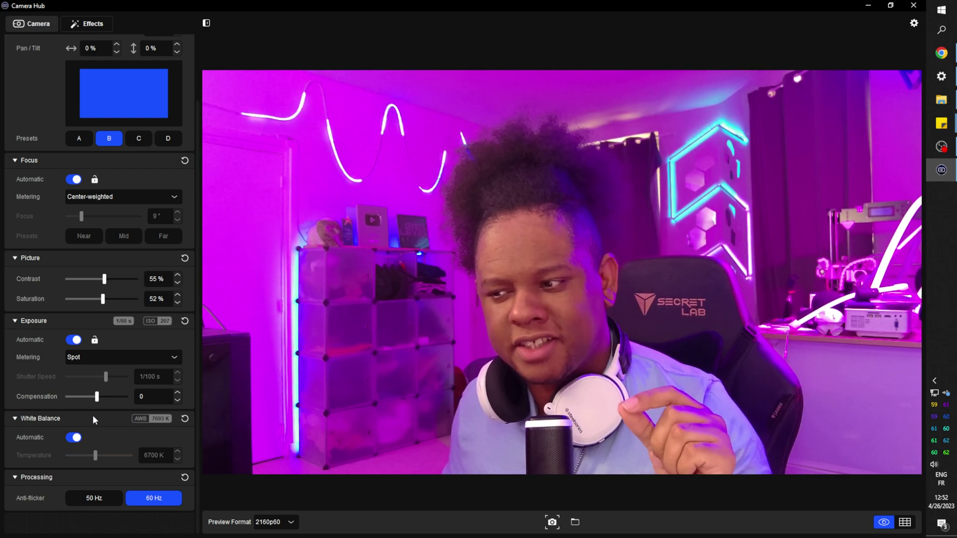
pyautogui.click(73, 340)
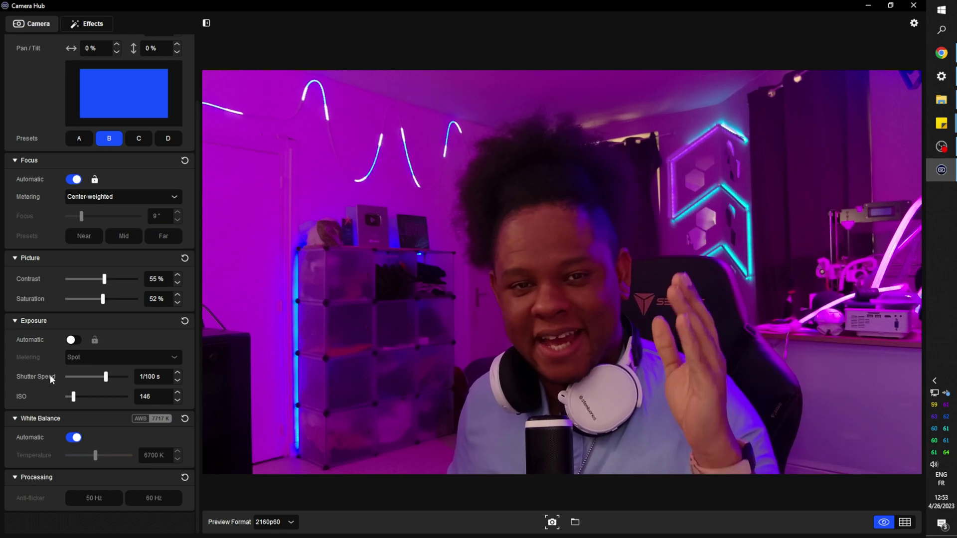
# Keep shutter speed at 1/100 s and raise ISO from 146 to about 245
pyautogui.click(179, 379)
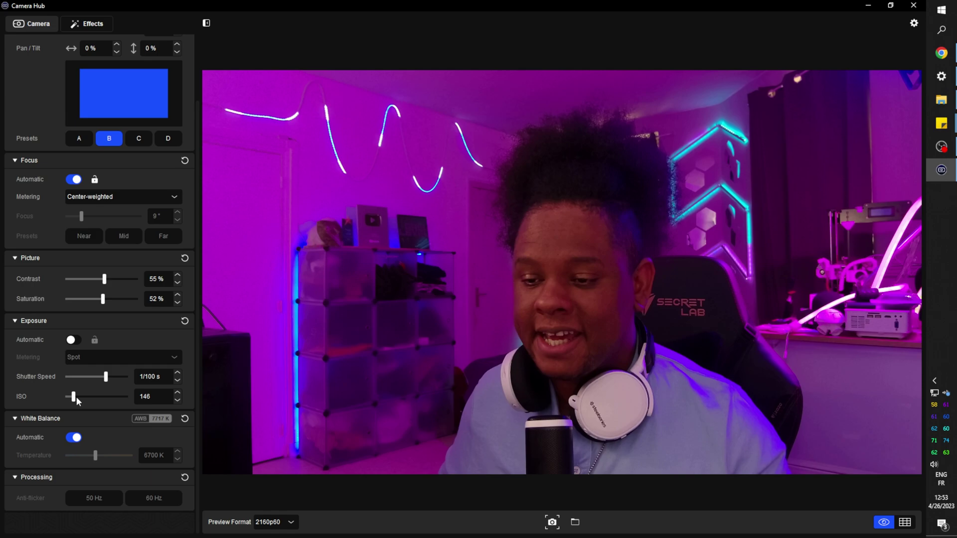
pyautogui.moveTo(74, 397); pyautogui.dragTo(105, 403)
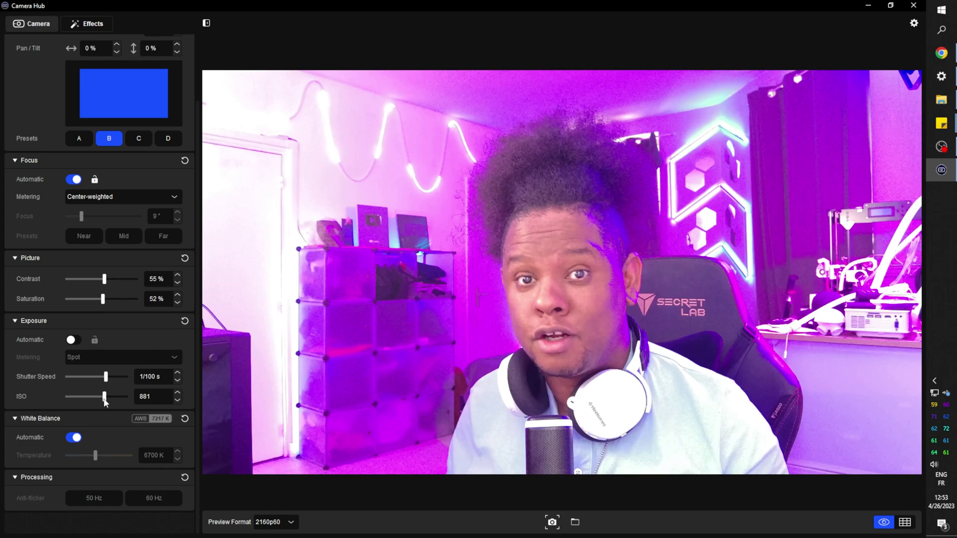
pyautogui.moveTo(104, 402); pyautogui.dragTo(79, 400)
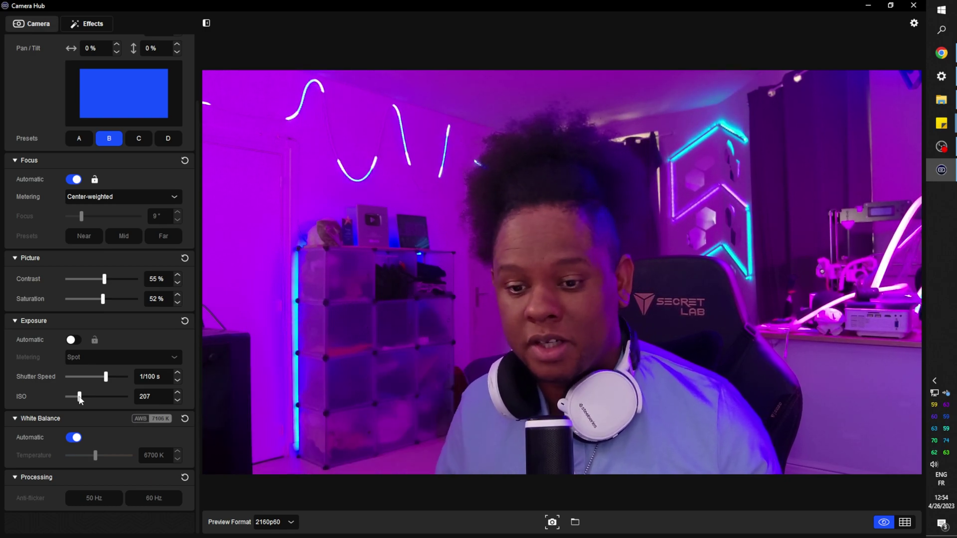
pyautogui.moveTo(79, 398); pyautogui.dragTo(80, 400)
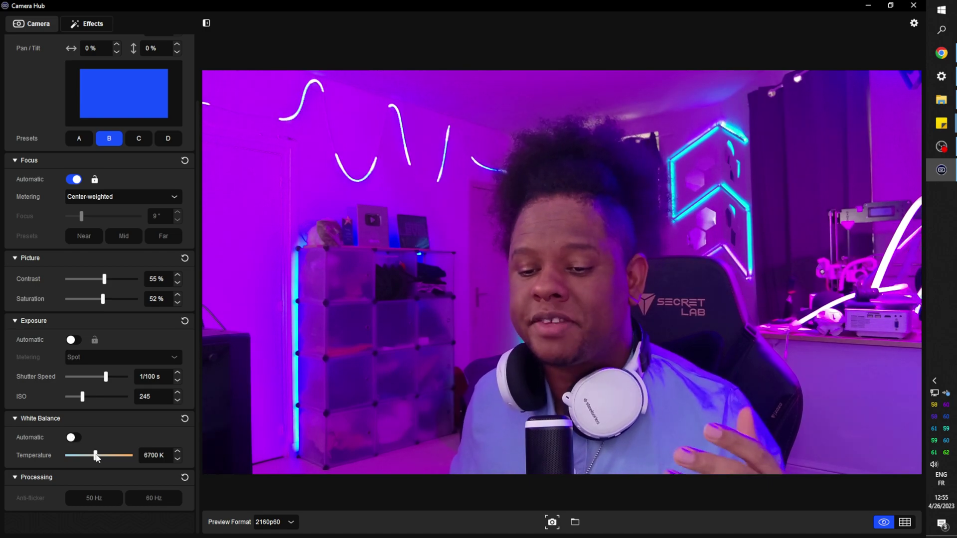
# Adjust the manual white balance temperature slider and settle on 5700 K
pyautogui.moveTo(106, 457)
pyautogui.mouseDown()
pyautogui.moveTo(134, 458)
pyautogui.moveTo(42, 458)
pyautogui.moveTo(82, 458)
pyautogui.mouseUp()
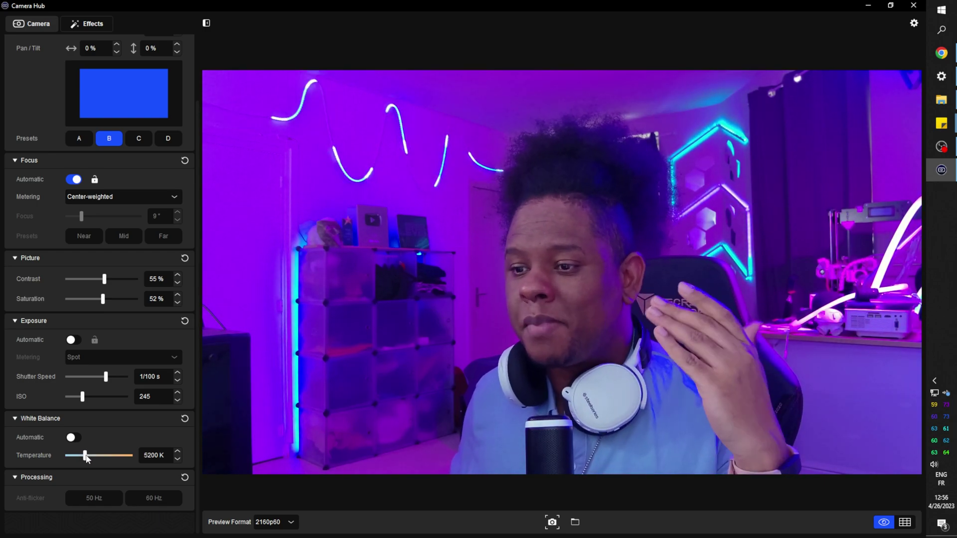
pyautogui.moveTo(85, 458); pyautogui.dragTo(95, 459)
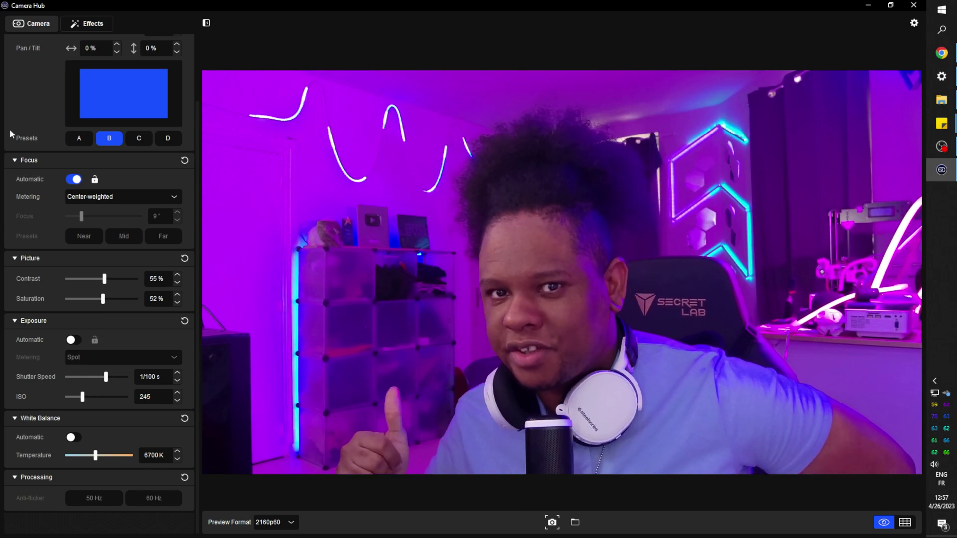
pyautogui.scroll(2, 10, 368)
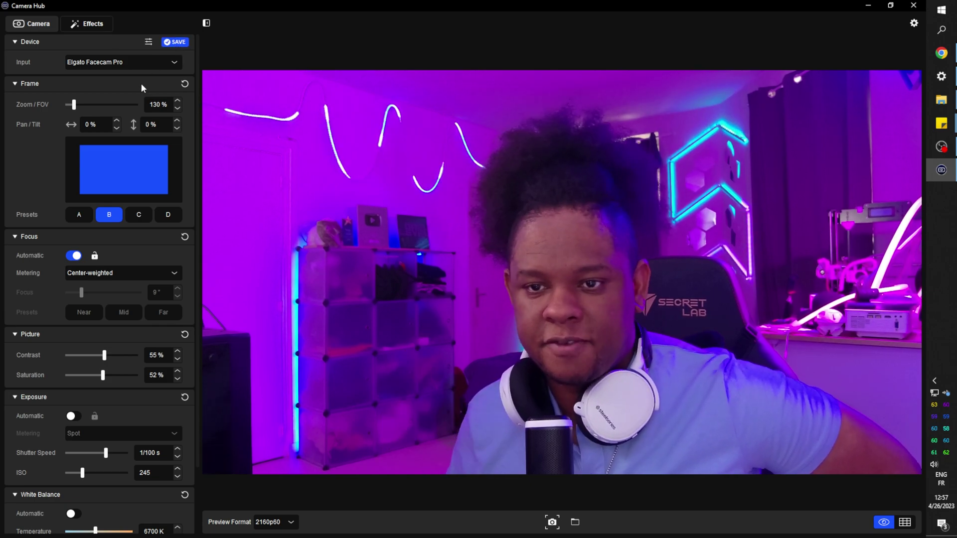
pyautogui.click(91, 27)
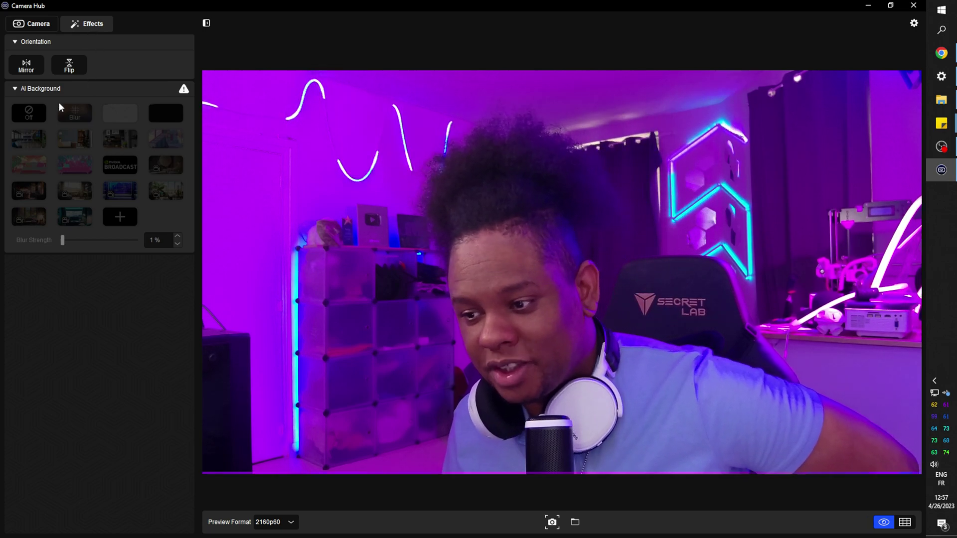
pyautogui.click(30, 71)
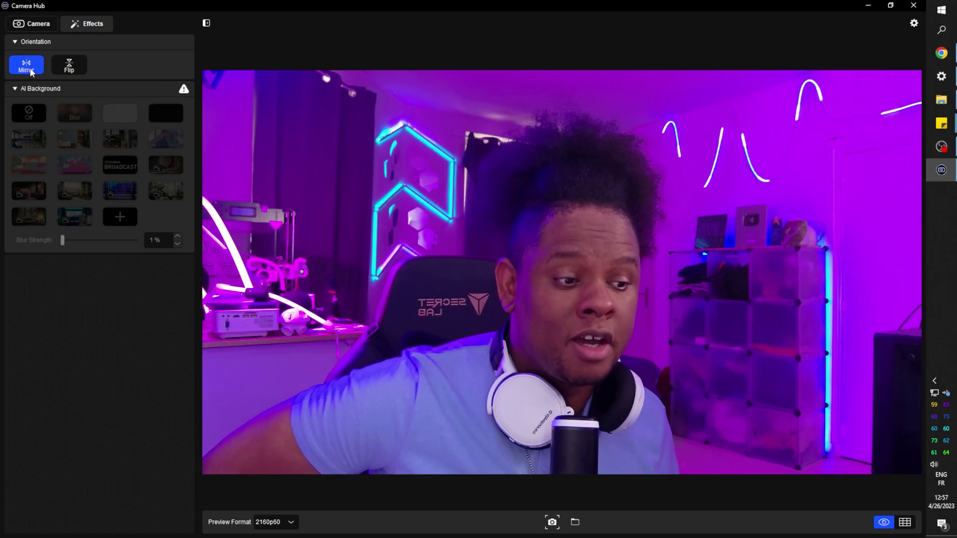
pyautogui.click(30, 71)
pyautogui.click(71, 69)
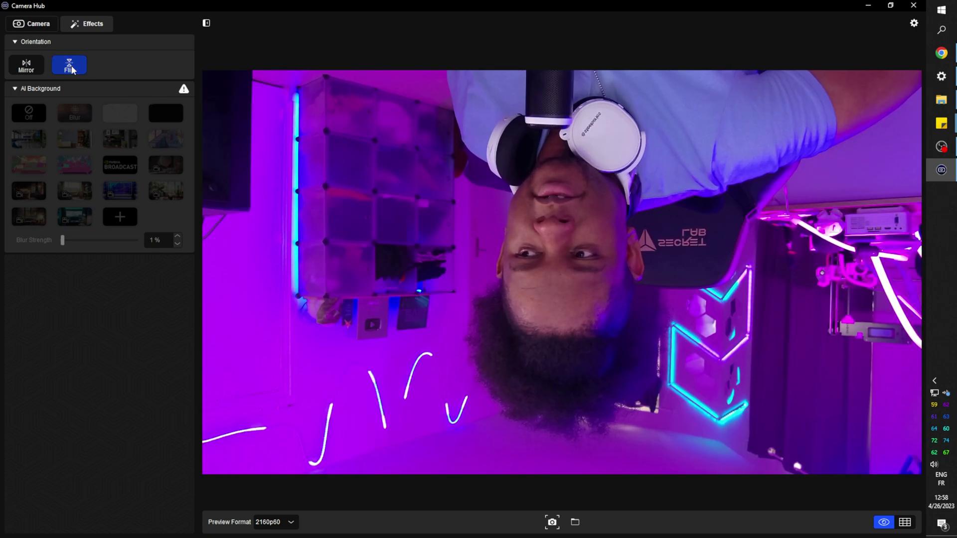
pyautogui.click(71, 70)
pyautogui.click(30, 68)
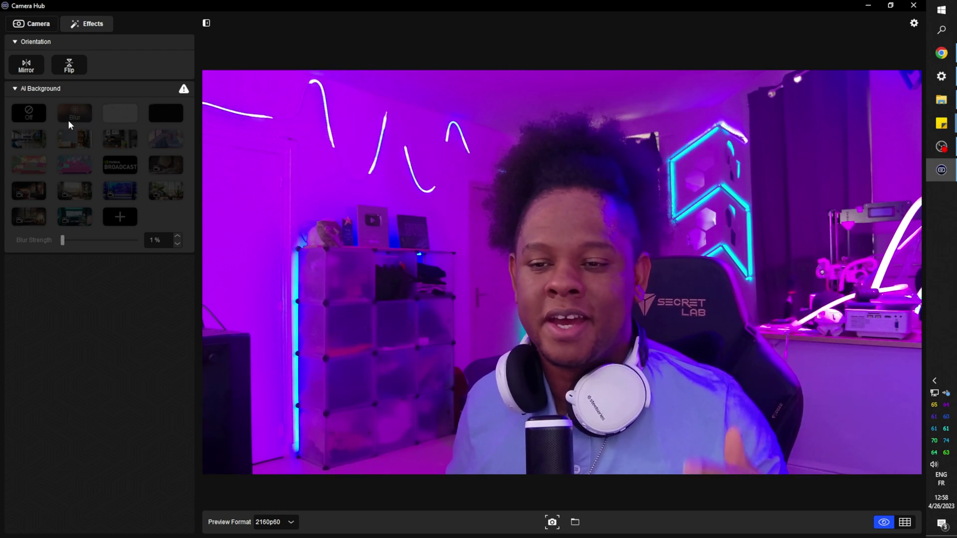
pyautogui.click(183, 89)
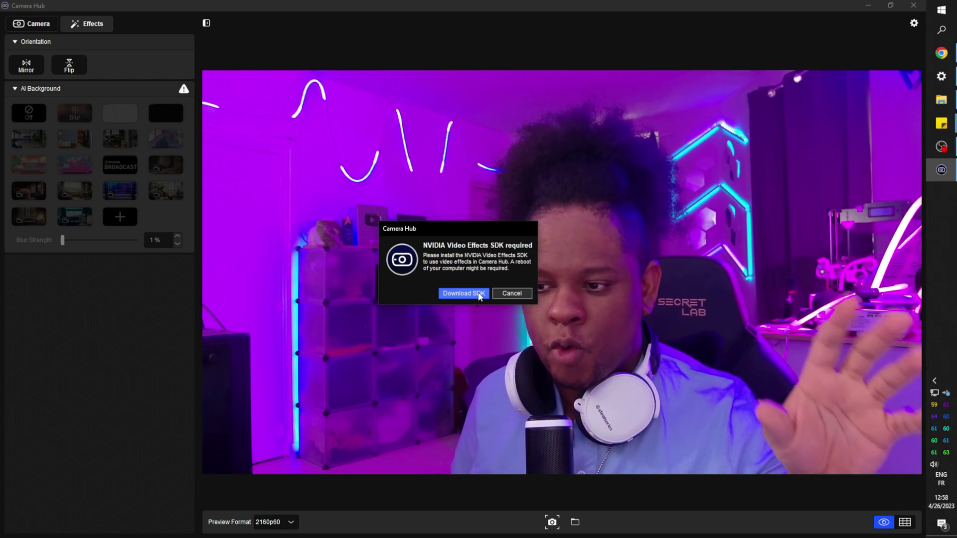
pyautogui.click(509, 293)
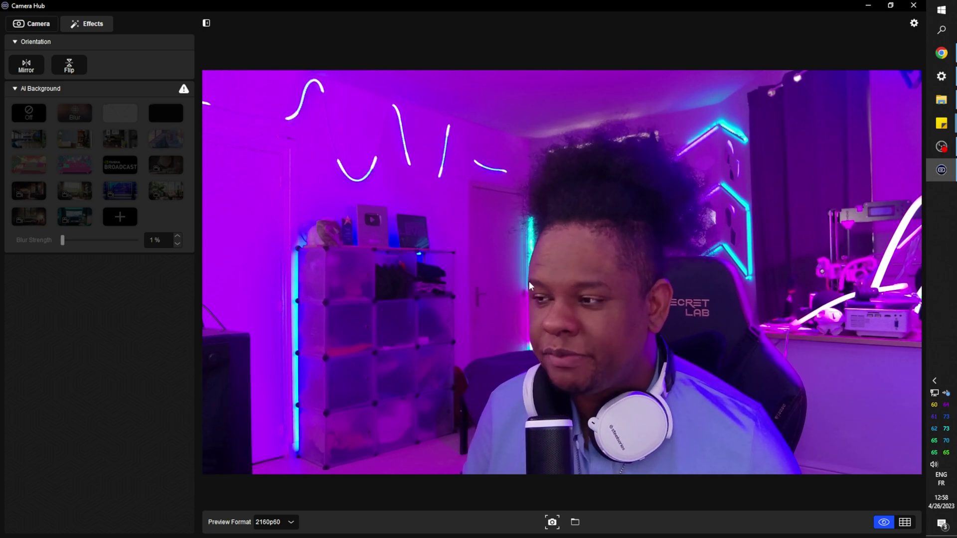
pyautogui.click(914, 23)
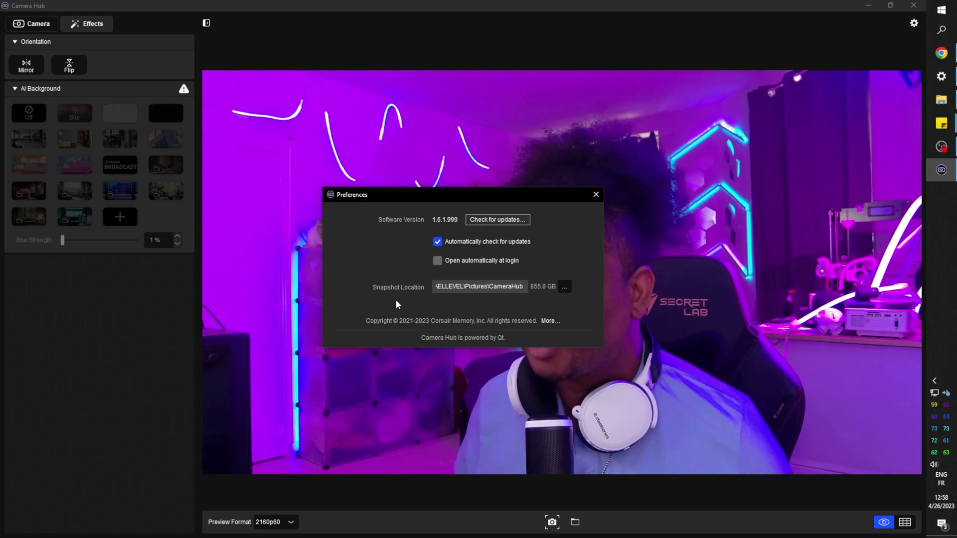
pyautogui.click(597, 195)
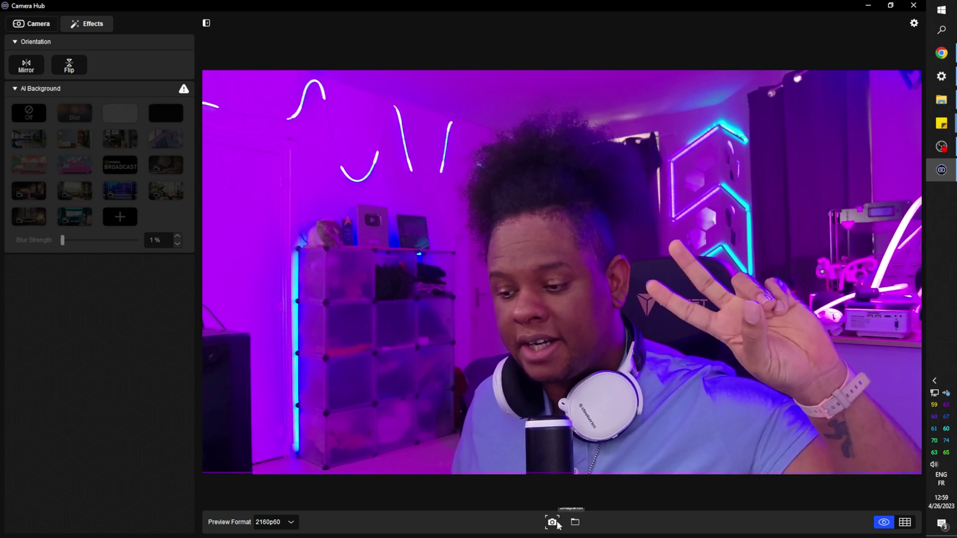
# Capture a webcam snapshot, review it in the CameraHub pictures folder, and close the viewer
pyautogui.click(552, 523)
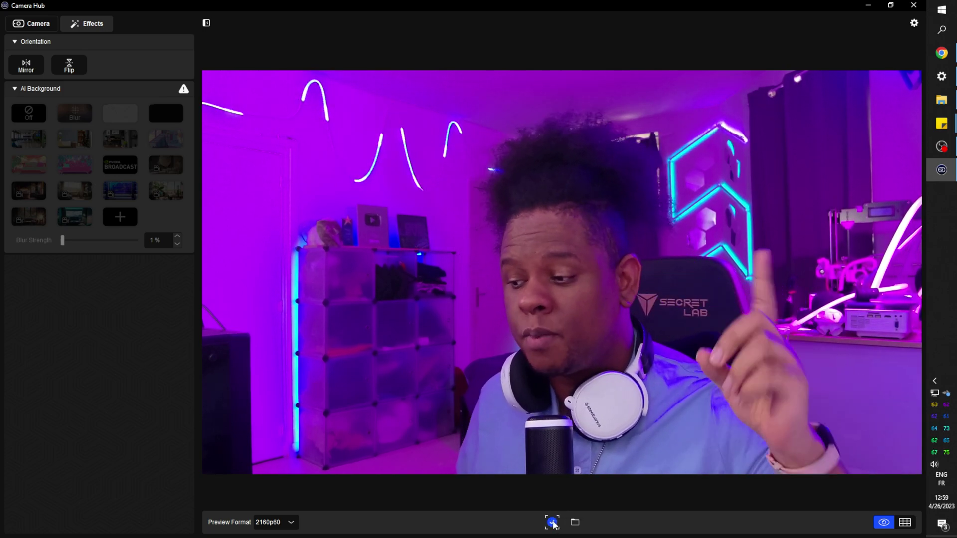
pyautogui.click(575, 524)
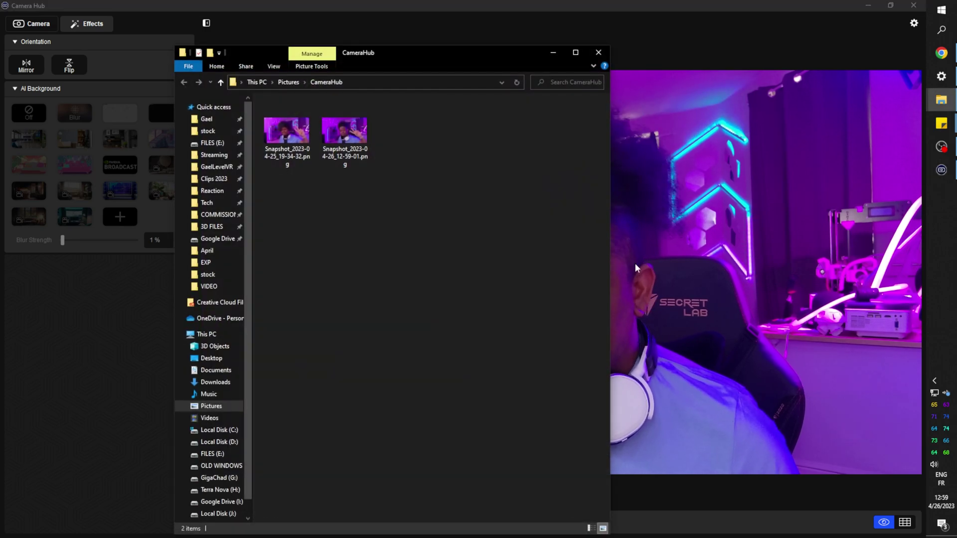
pyautogui.doubleClick(288, 133)
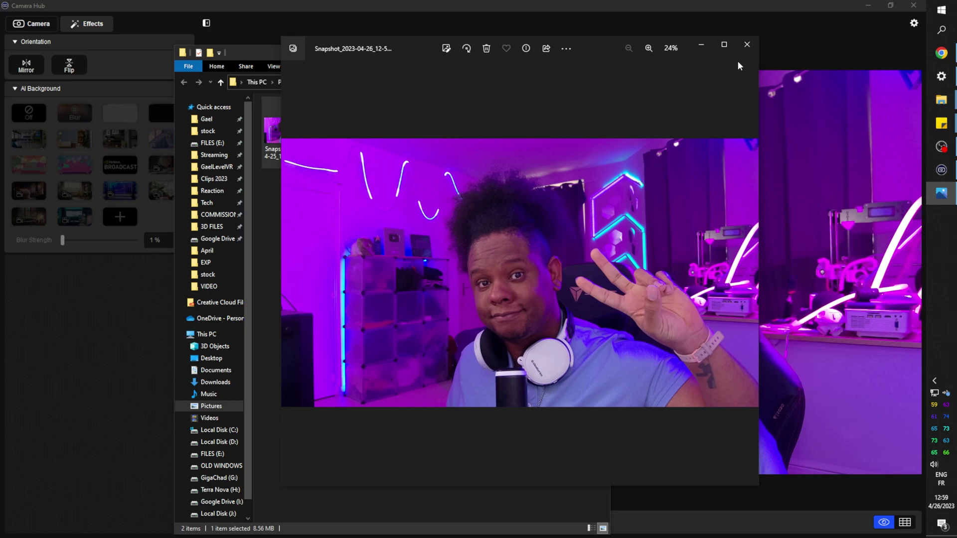
pyautogui.click(746, 44)
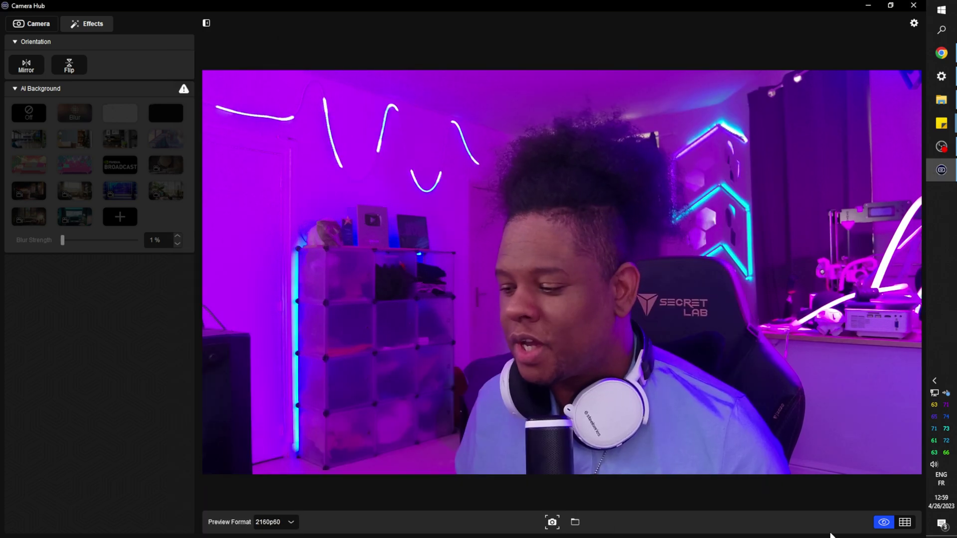
# Toggle the grid overlay, try 720p30 preview, return to 2160p60 and turn the preview off
pyautogui.click(906, 524)
pyautogui.click(906, 525)
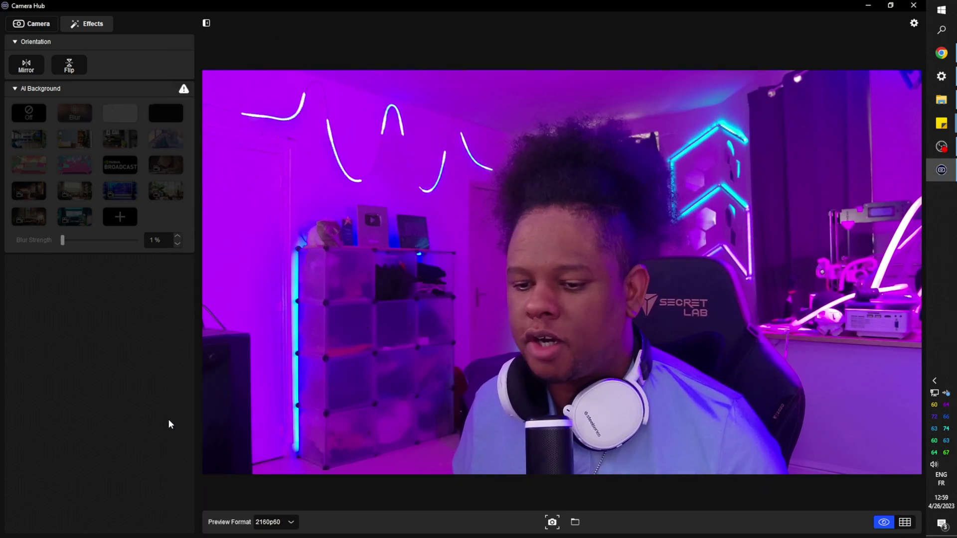
pyautogui.click(282, 524)
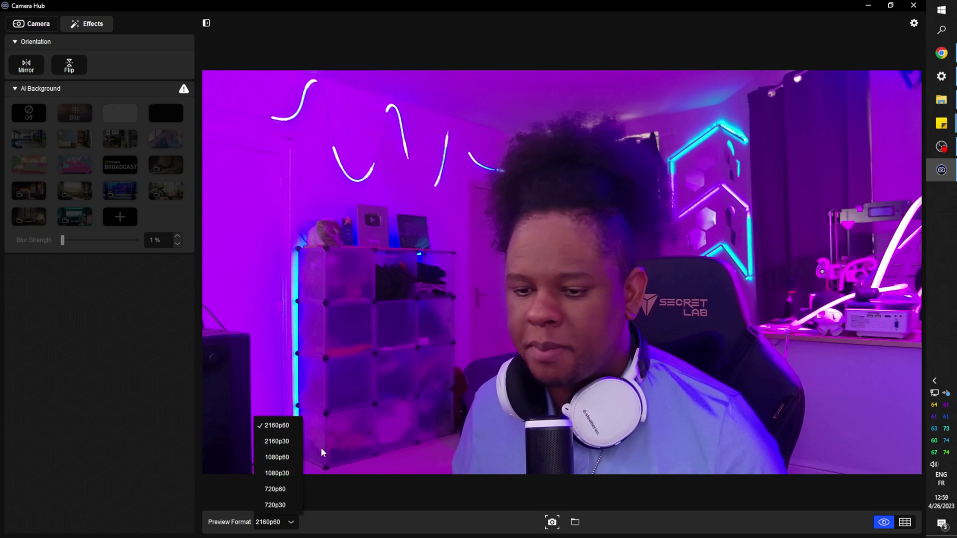
pyautogui.click(272, 506)
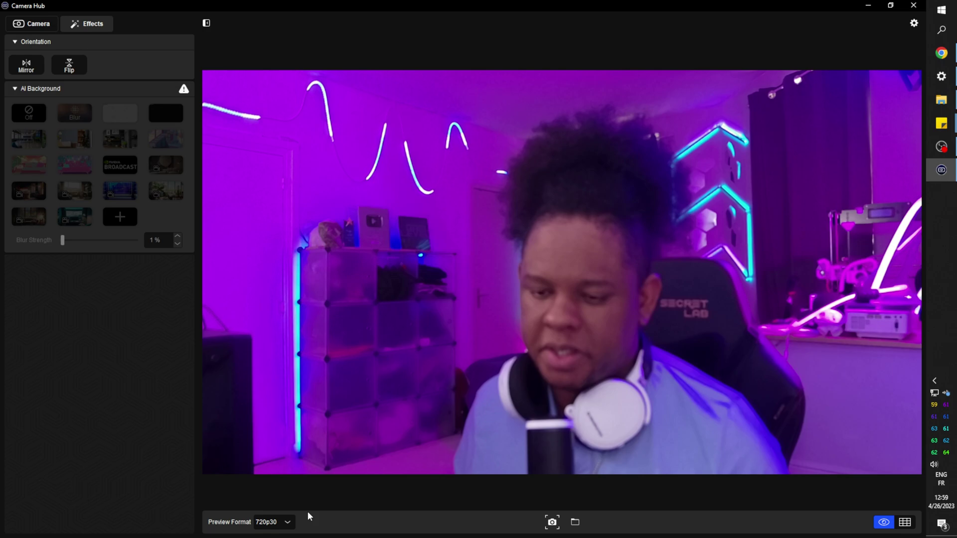
pyautogui.click(284, 522)
pyautogui.click(283, 428)
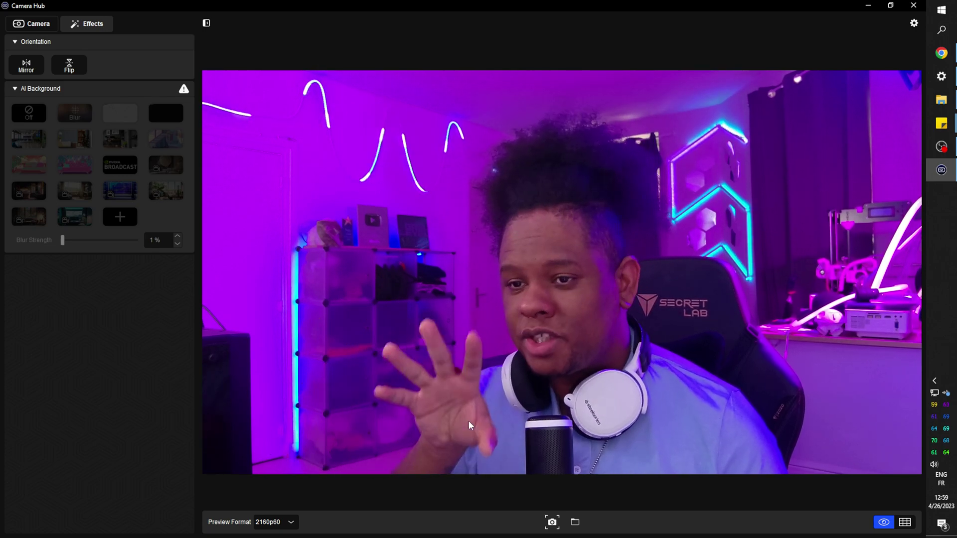
pyautogui.click(884, 524)
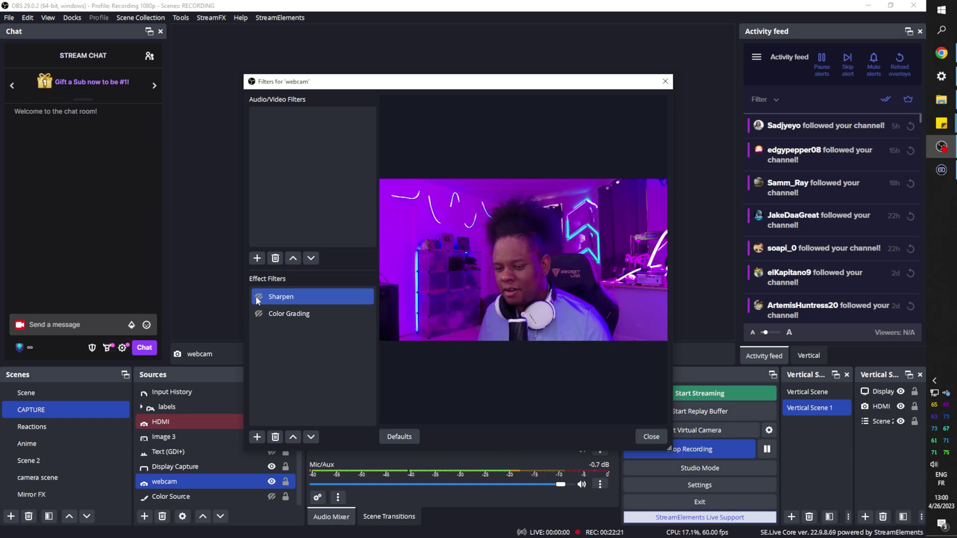
# Show the webcam's Sharpen filter at 0.02 and browse the add-filter list without adding one
pyautogui.click(284, 298)
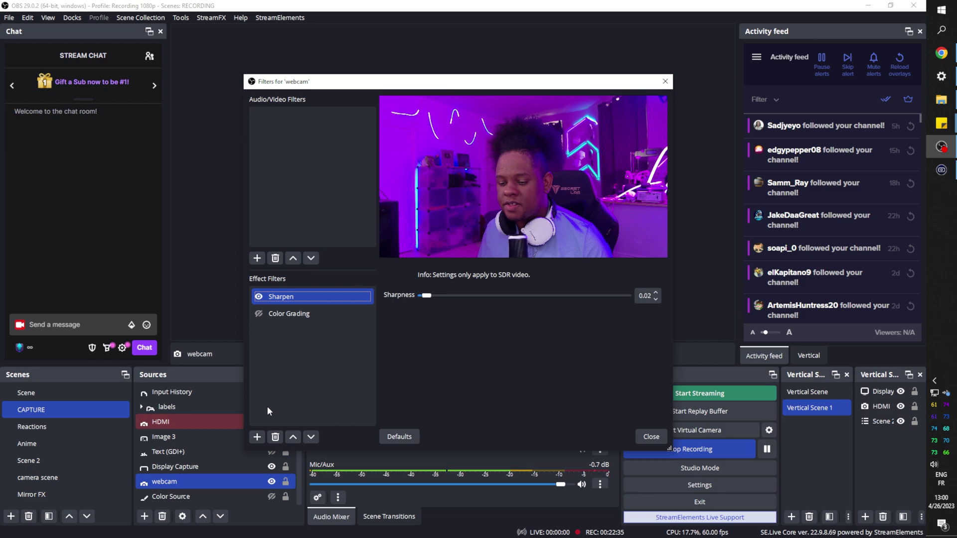
pyautogui.click(257, 438)
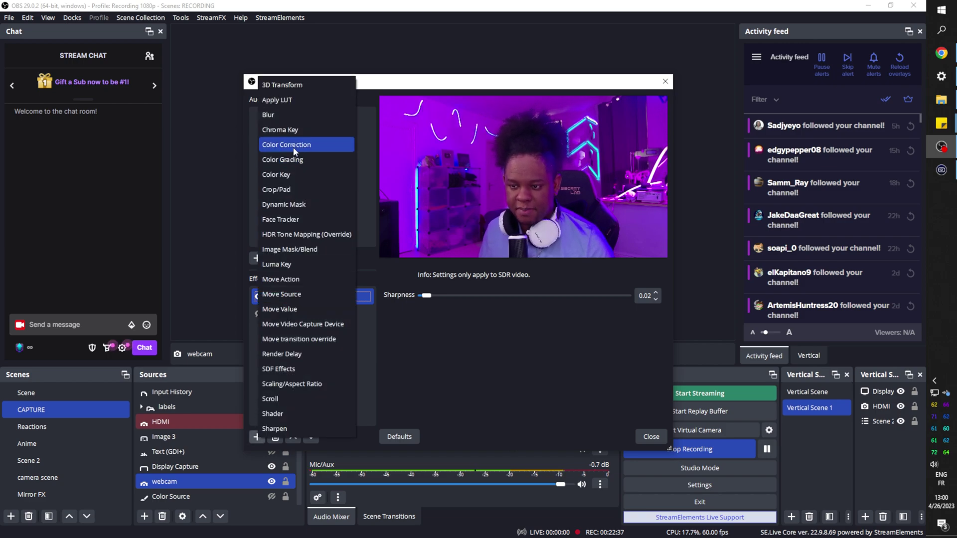
pyautogui.click(430, 394)
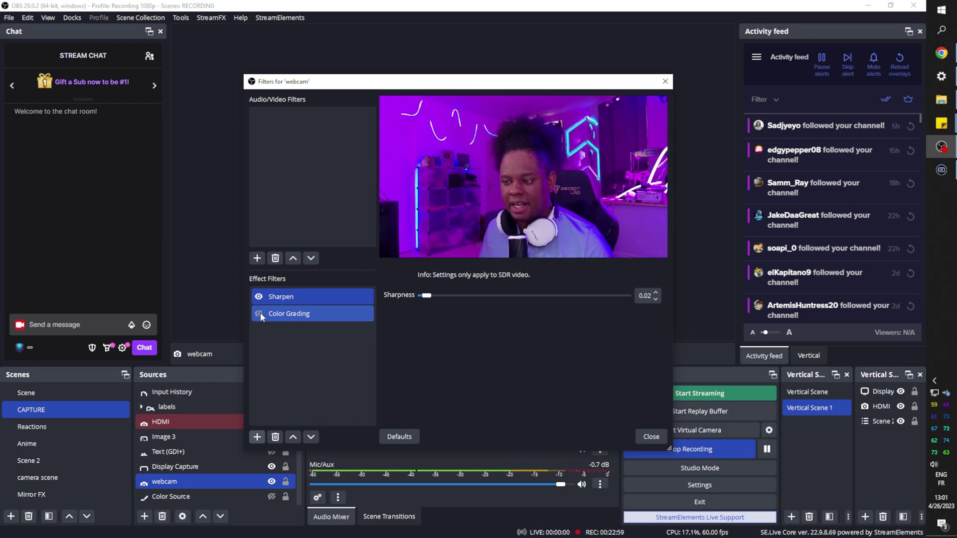
# Show the webcam's Color Grading filter settings with hue shift -4.64° and contrast 105.57%
pyautogui.click(305, 316)
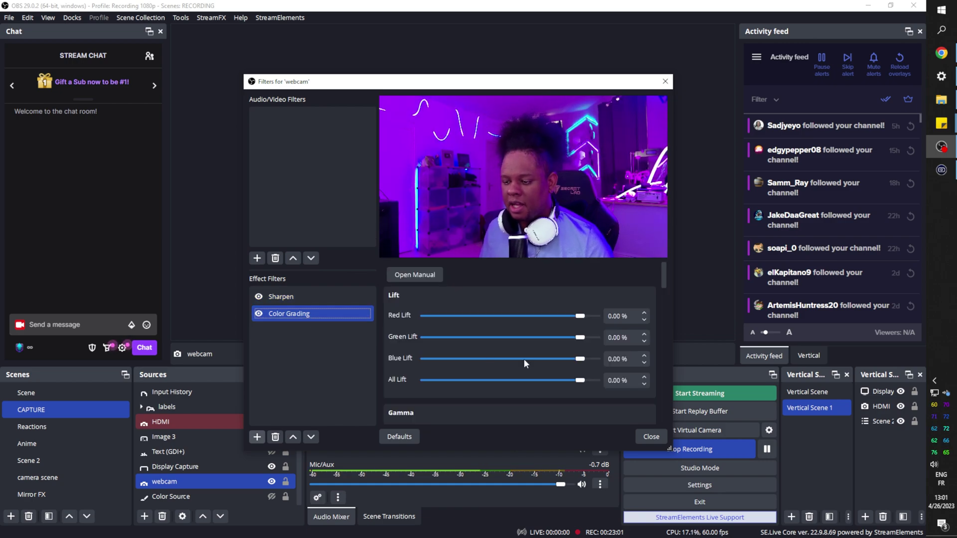
pyautogui.moveTo(664, 272); pyautogui.dragTo(667, 388)
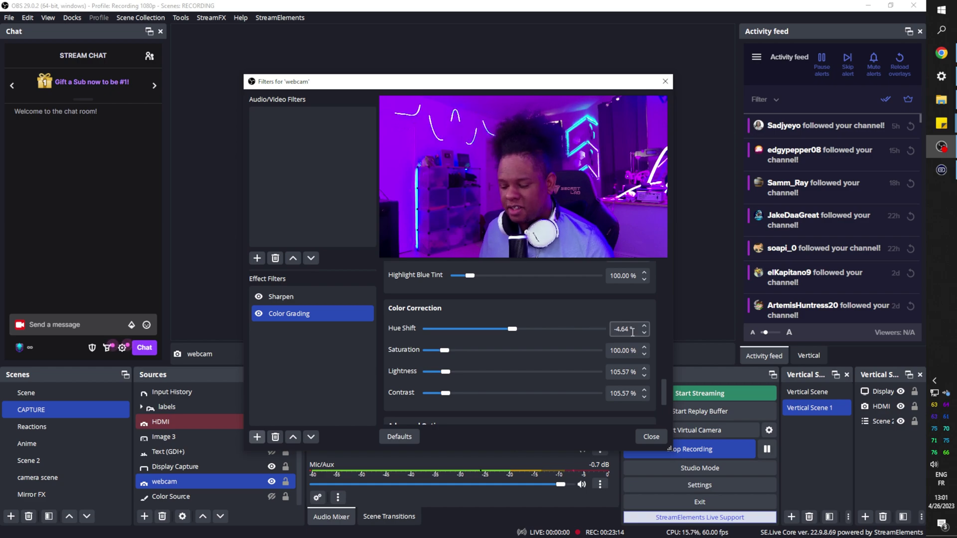
pyautogui.scroll(-3, 665, 387)
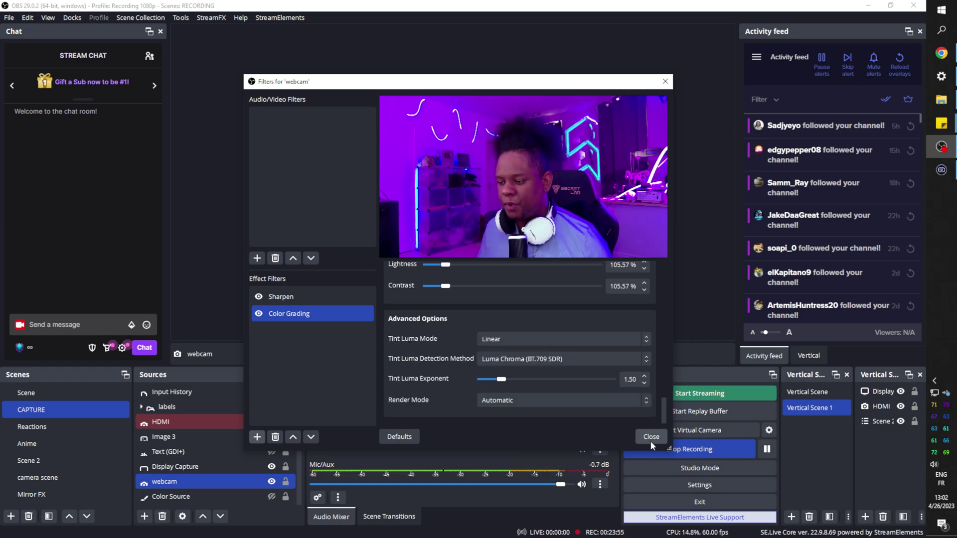